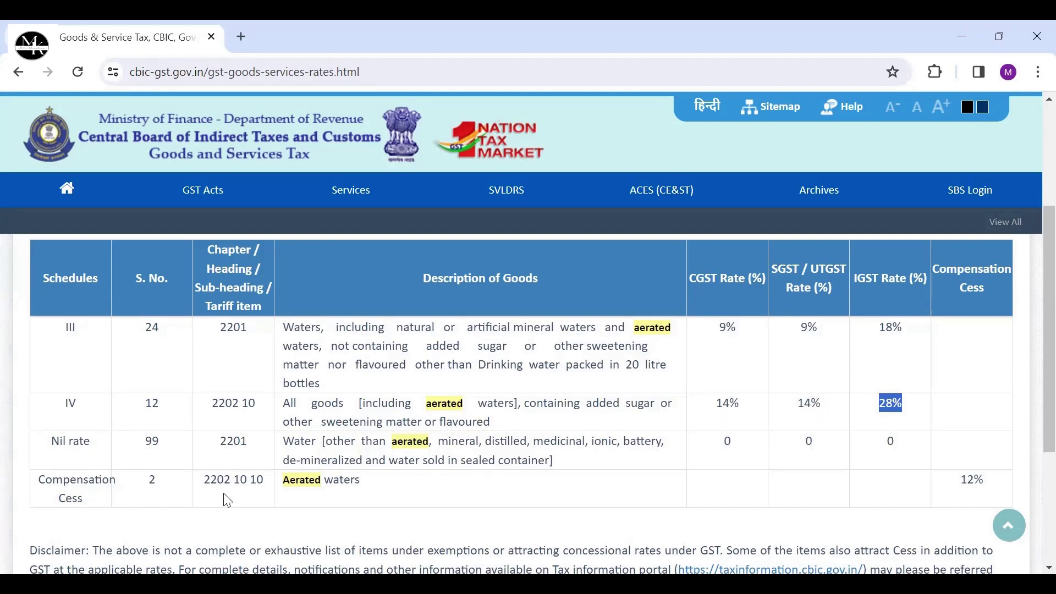
Step: Examine the compensation cess row for aerated waters in the CBIC goods rate table
{"action": "left_click_drag", "start_coordinate": [284, 489], "coordinate": [373, 494]}
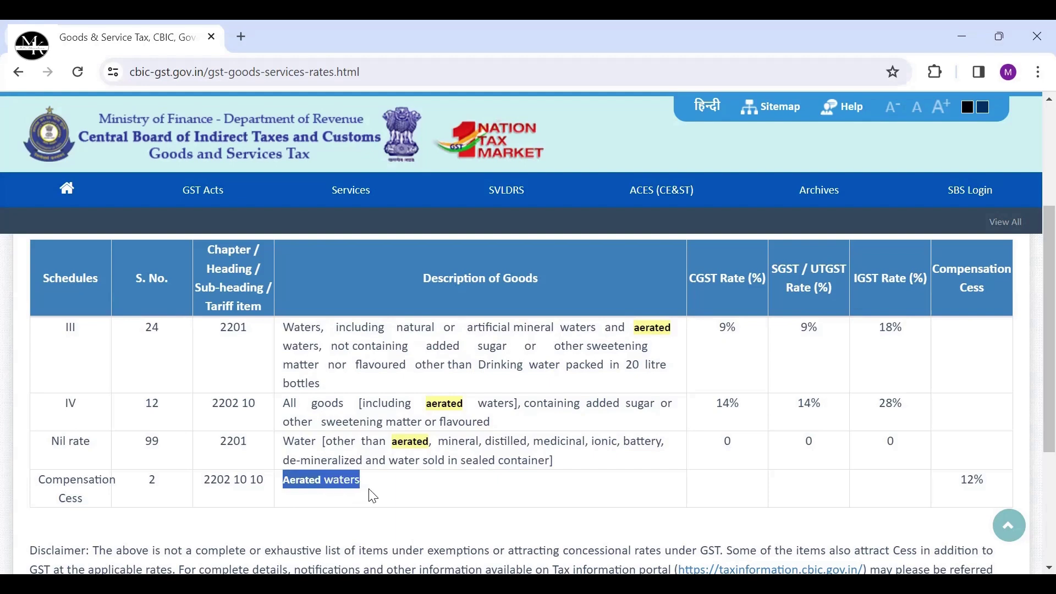
{"action": "left_click_drag", "start_coordinate": [39, 477], "coordinate": [90, 498]}
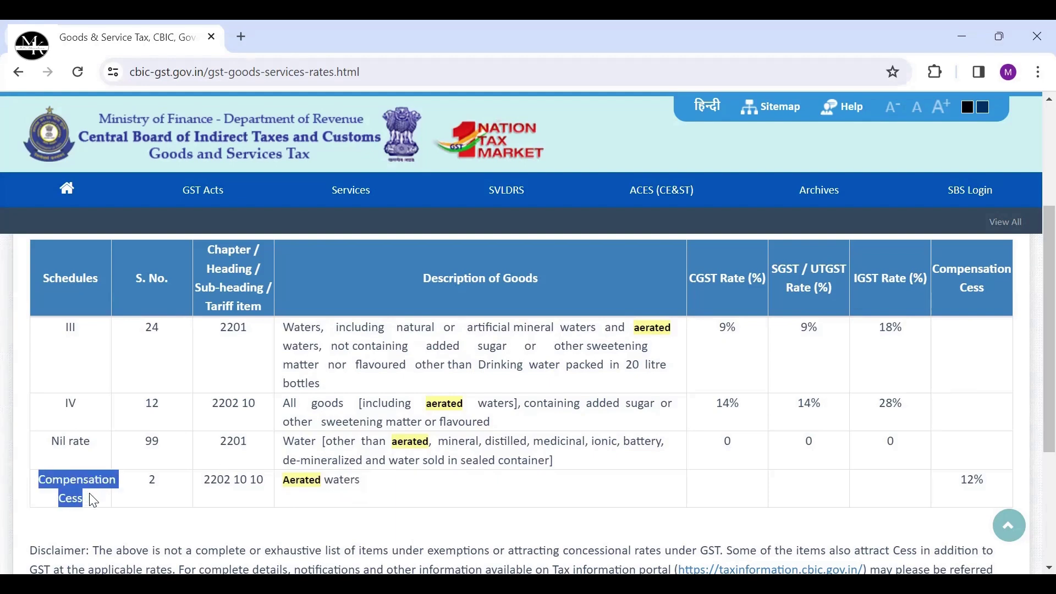
{"action": "double_click", "coordinate": [963, 481]}
{"action": "left_click_drag", "start_coordinate": [993, 485], "coordinate": [1002, 486]}
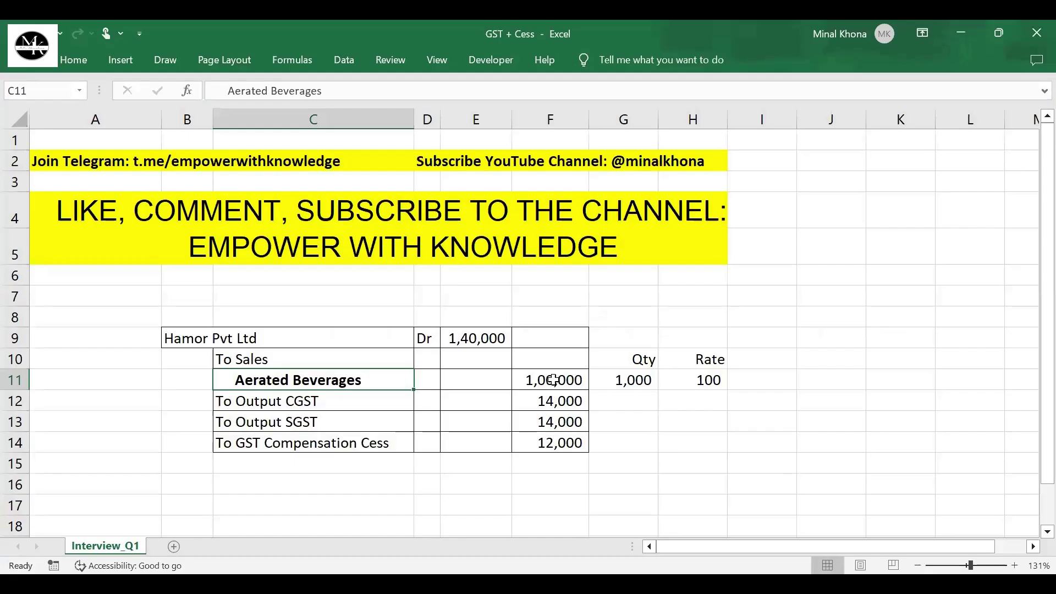
Step: Switch to the GST + Cess workbook in Excel and review the amount, quantity and rate of Aerated Beverages in the journal entry
{"action": "left_click", "coordinate": [554, 381]}
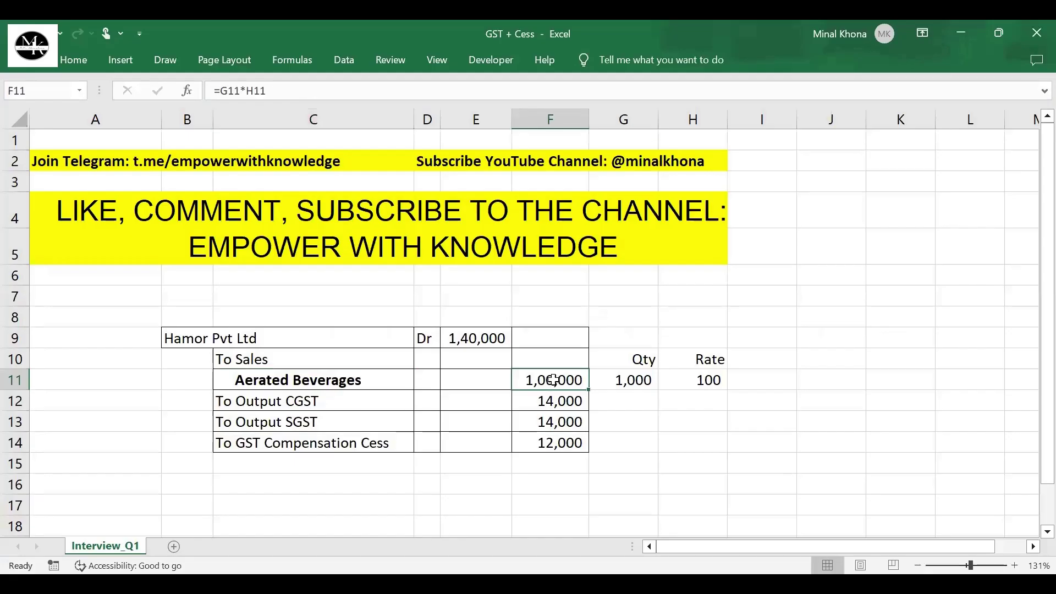
{"action": "left_click", "coordinate": [618, 383]}
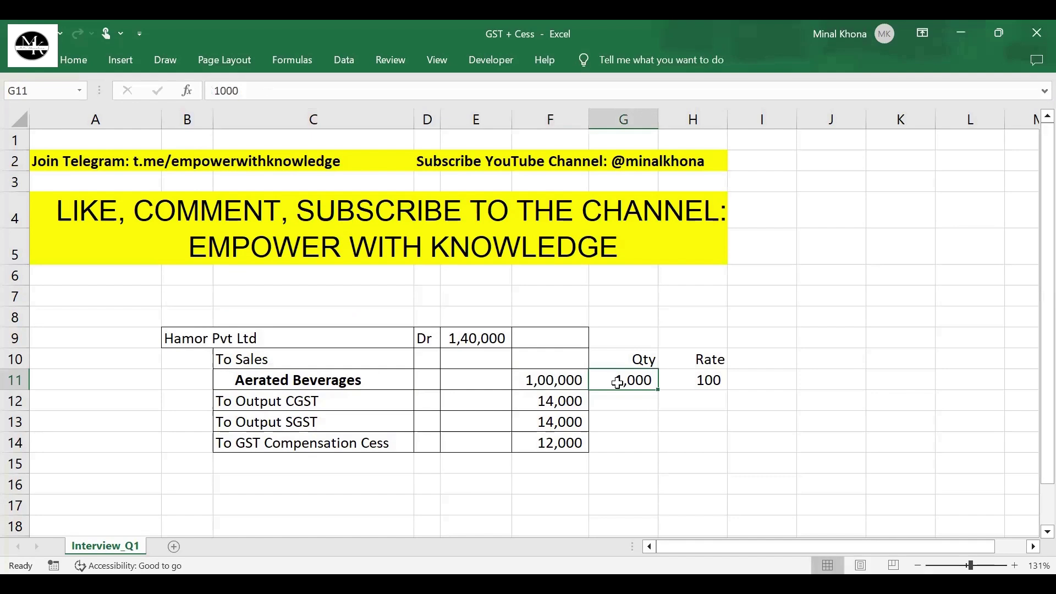
{"action": "left_click", "coordinate": [684, 386]}
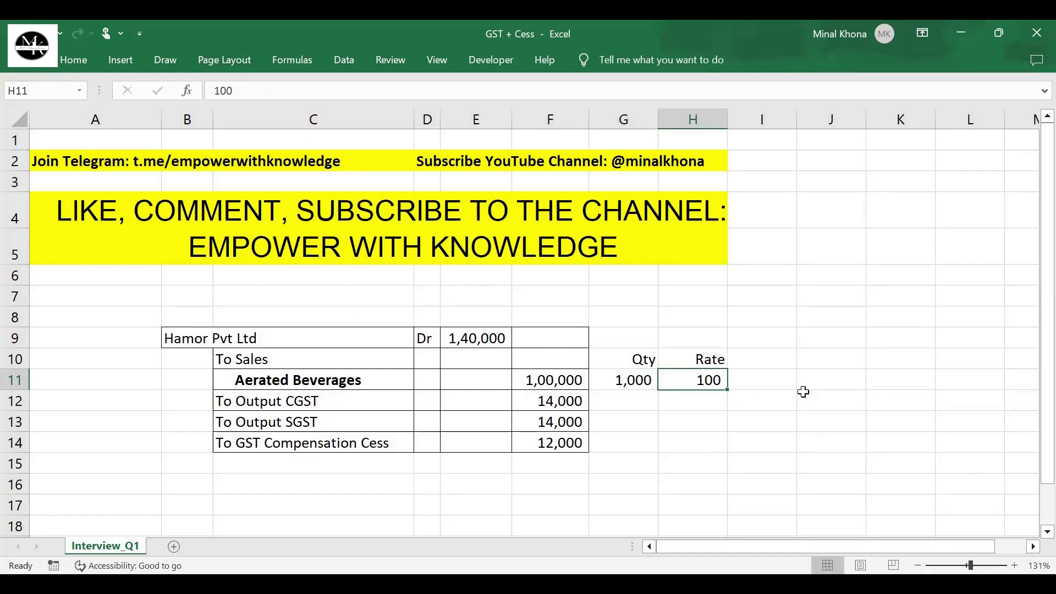
{"action": "key", "text": "Left"}
{"action": "key", "text": "Left"}
{"action": "key", "text": "Left"}
{"action": "key", "text": "Left"}
{"action": "key", "text": "Left"}
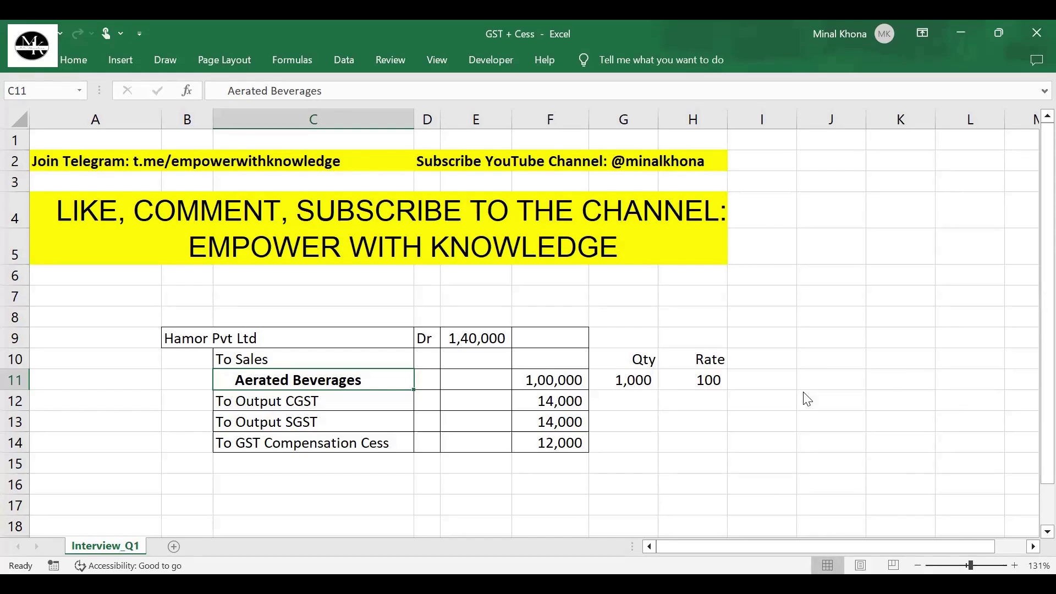
Step: Switch to the sales voucher in TallyPrime and set its date to 1-Jan-24
{"action": "key", "text": "alt+Tab"}
{"action": "key", "text": "alt+a"}
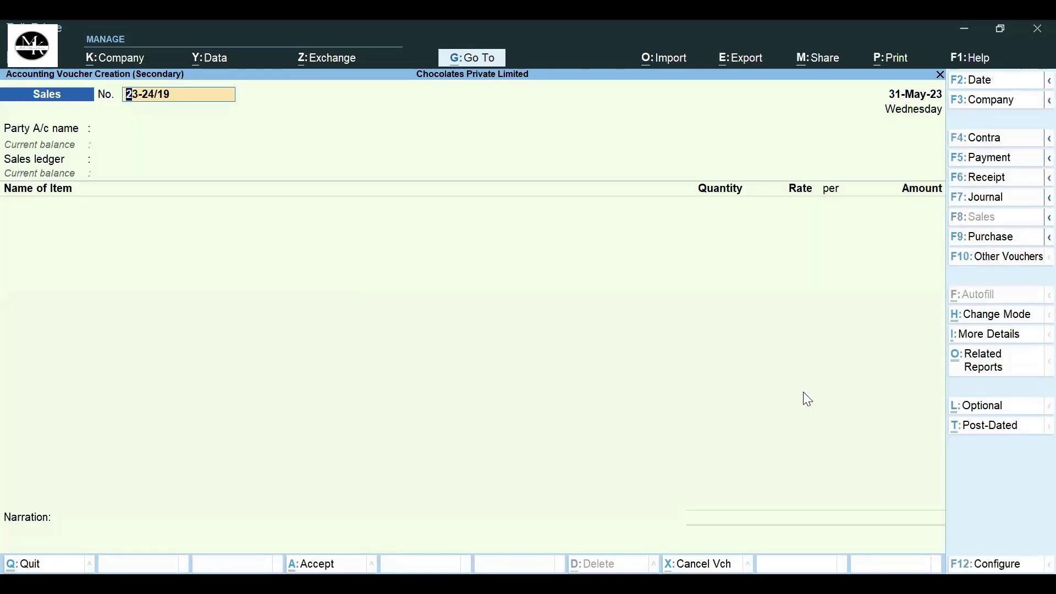
{"action": "key", "text": "Return"}
{"action": "type", "text": "1.1"}
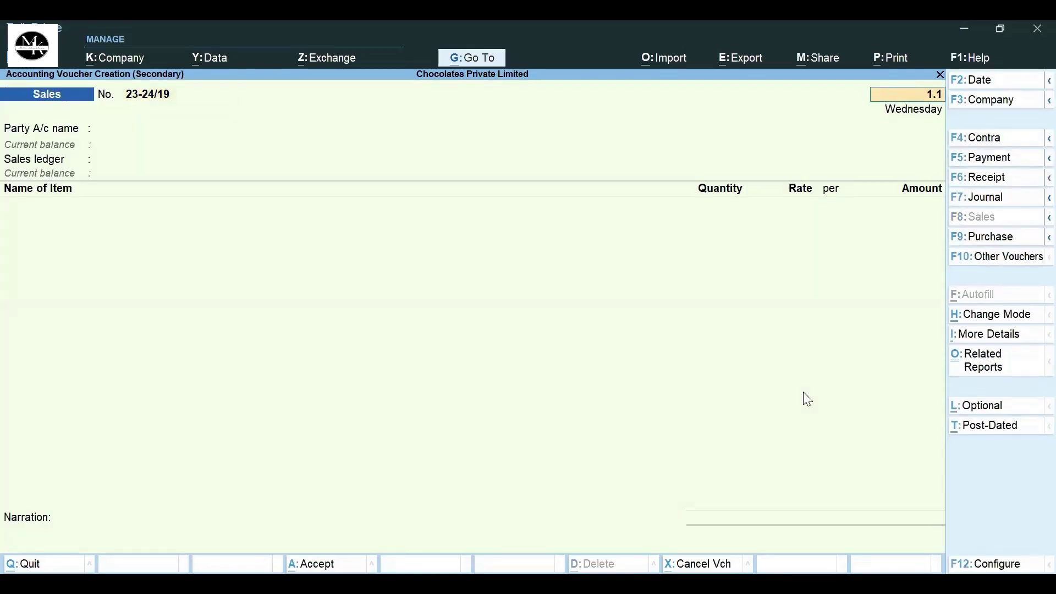
{"action": "key", "text": "Return"}
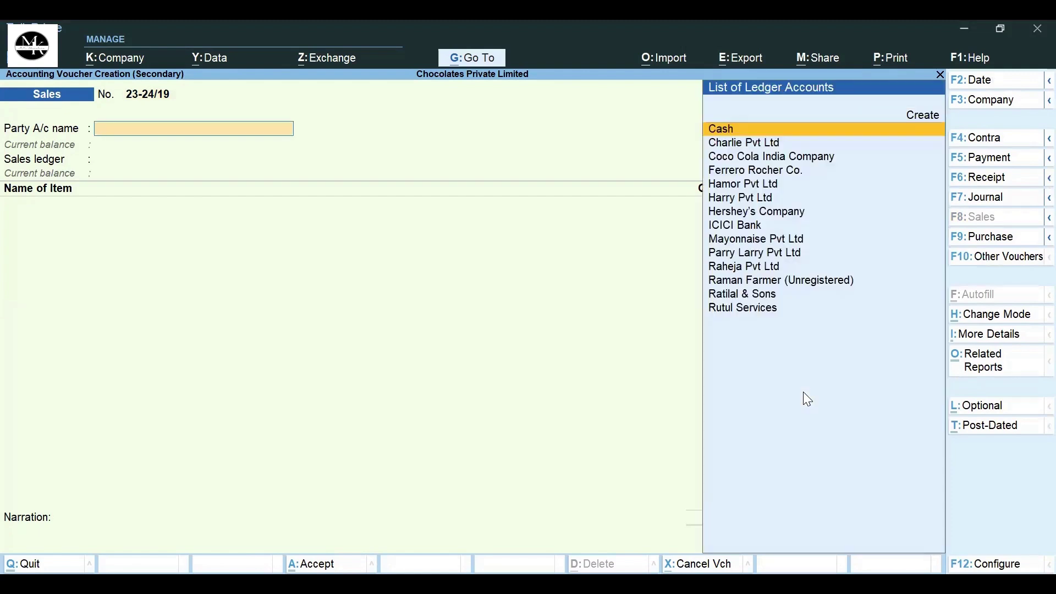
Step: Choose Hamor Pvt Ltd as the party, accept its party details and use Sales as the sales ledger
{"action": "type", "text": "Hamor Pvt Ltd"}
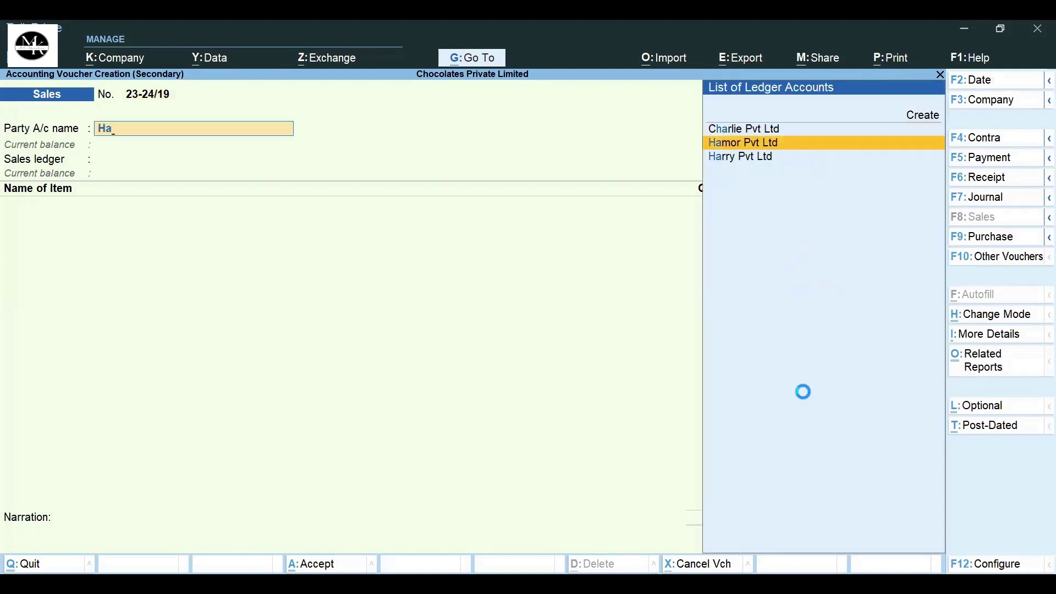
{"action": "key", "text": "Return"}
{"action": "key", "text": "Return"}
{"action": "key", "text": "ctrl+a"}
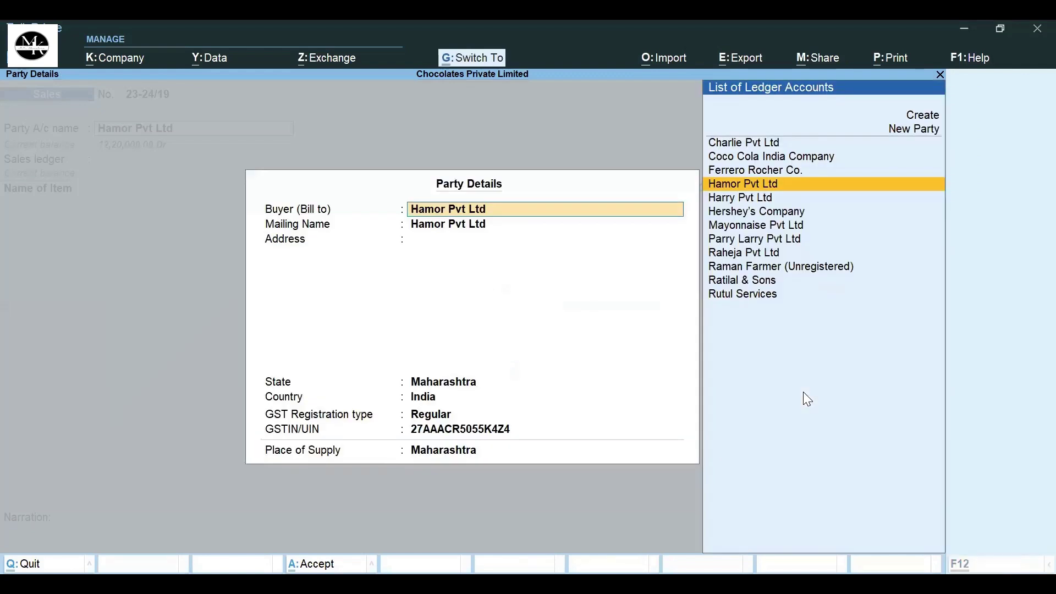
{"action": "key", "text": "ctrl+a"}
{"action": "key", "text": "Return"}
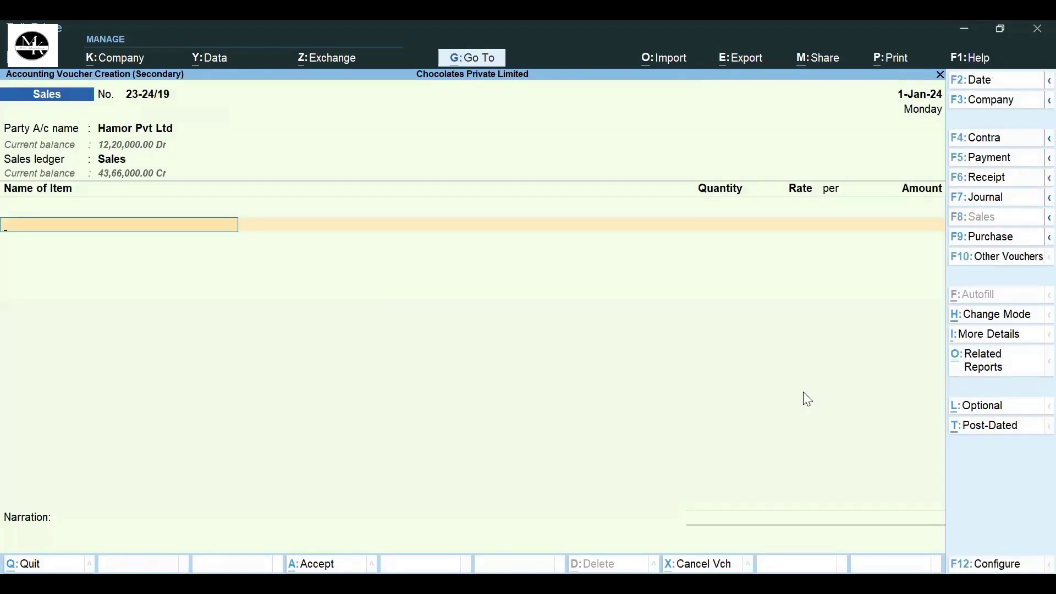
Step: Choose Aerated Drinks as the voucher item and open its stock item master for alteration
{"action": "type", "text": "Ae"}
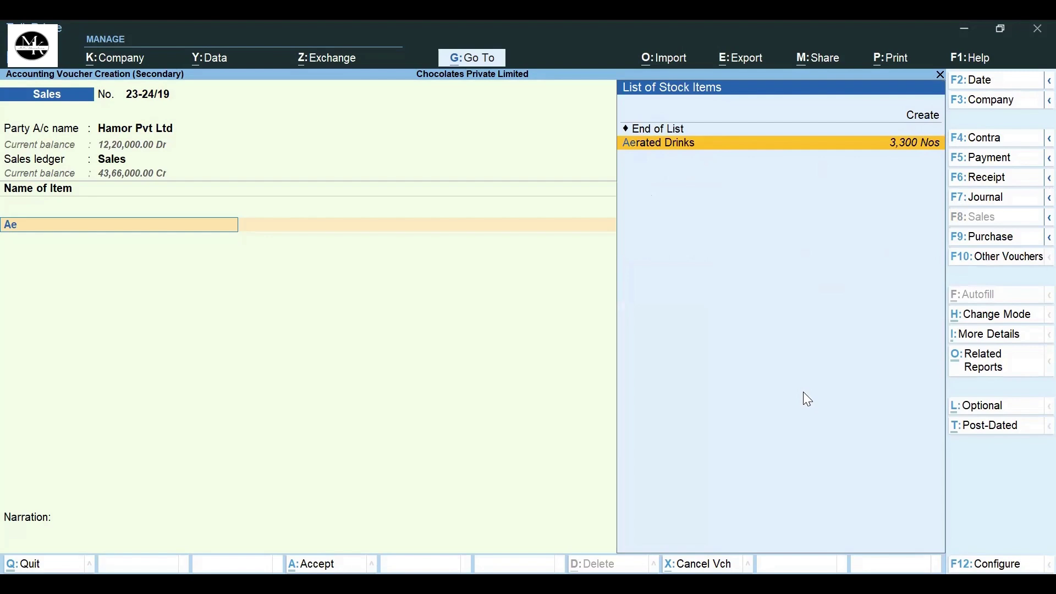
{"action": "key", "text": "Return"}
{"action": "key", "text": "Escape"}
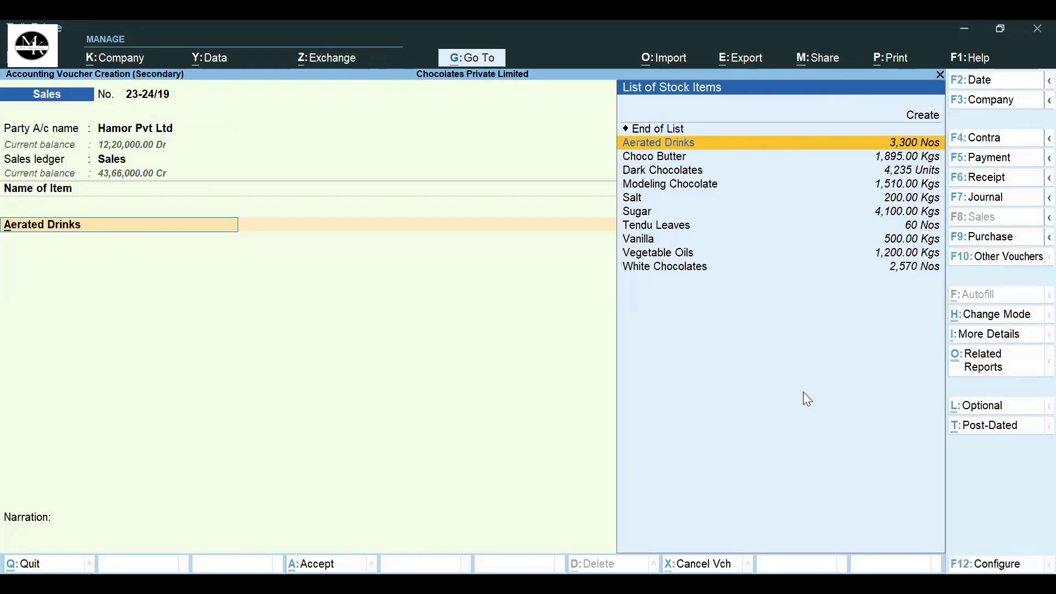
{"action": "key", "text": "ctrl+Return"}
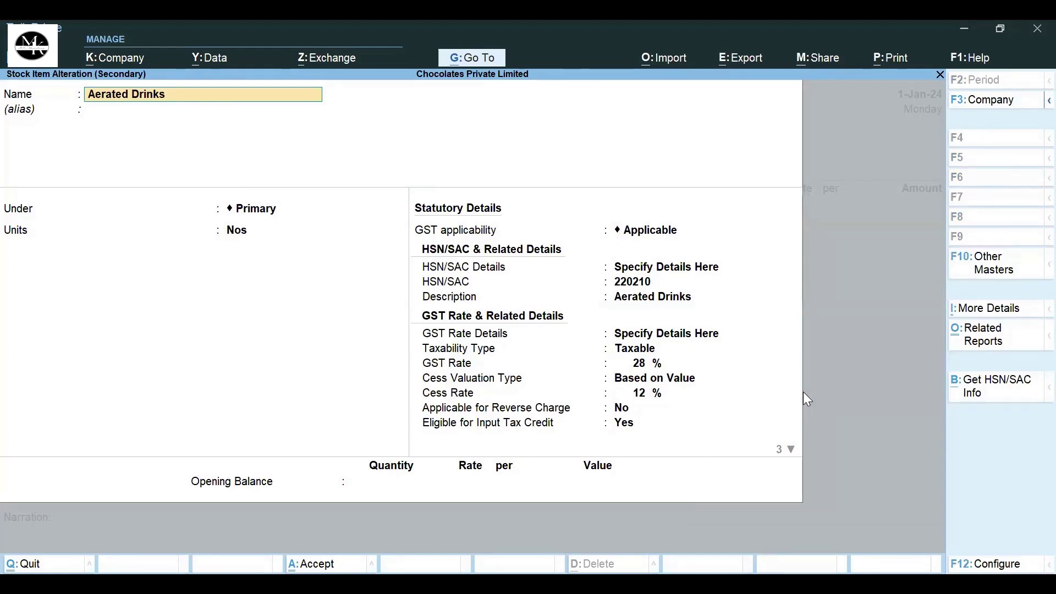
Step: Review the unit, HSN/SAC and GST rate details of the Aerated Drinks stock item, up to its cess valuation type
{"action": "key", "text": "Return"}
{"action": "key", "text": "Return"}
{"action": "key", "text": "Return"}
{"action": "key", "text": "Return"}
{"action": "key", "text": "Return"}
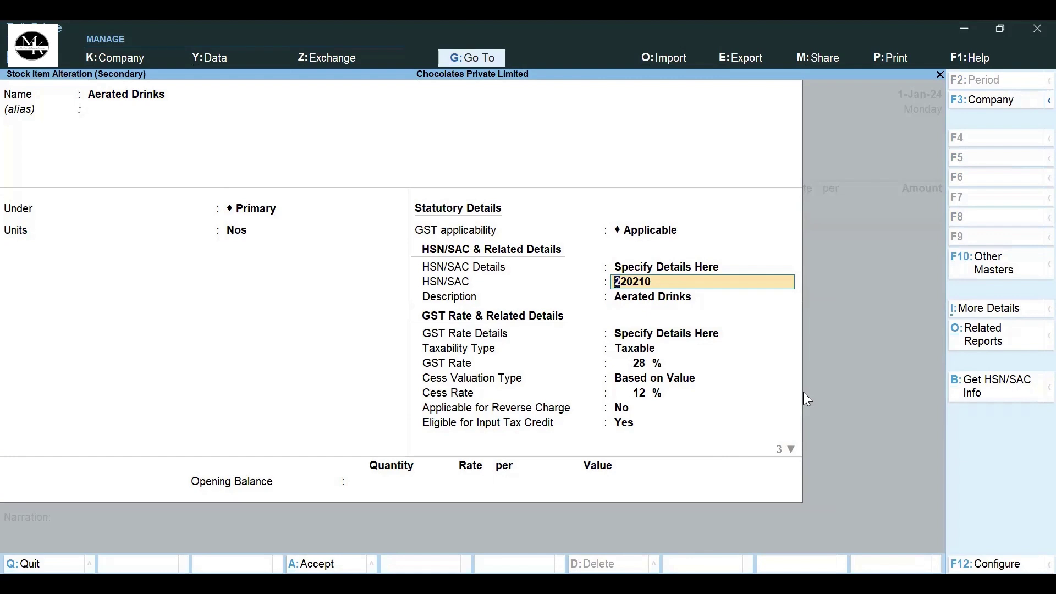
{"action": "key", "text": "Return"}
{"action": "key", "text": "Return"}
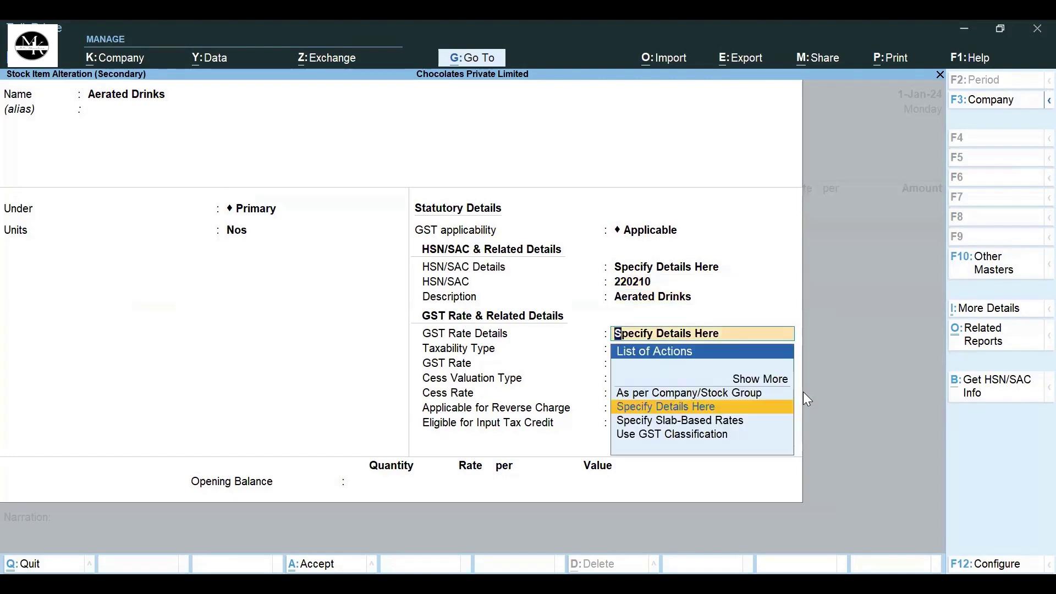
{"action": "key", "text": "Return"}
{"action": "key", "text": "Return"}
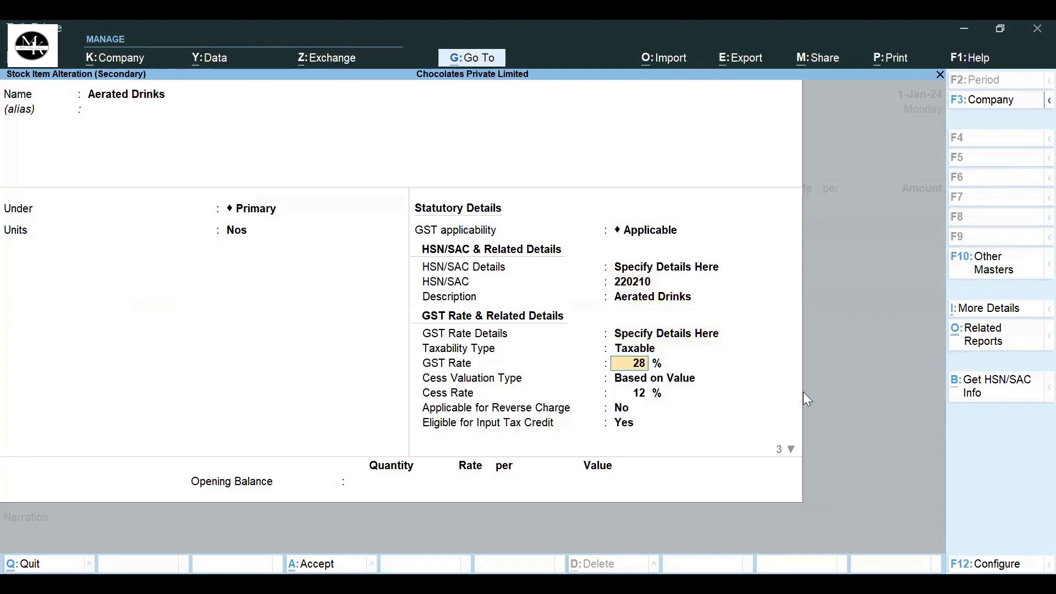
{"action": "key", "text": "Return"}
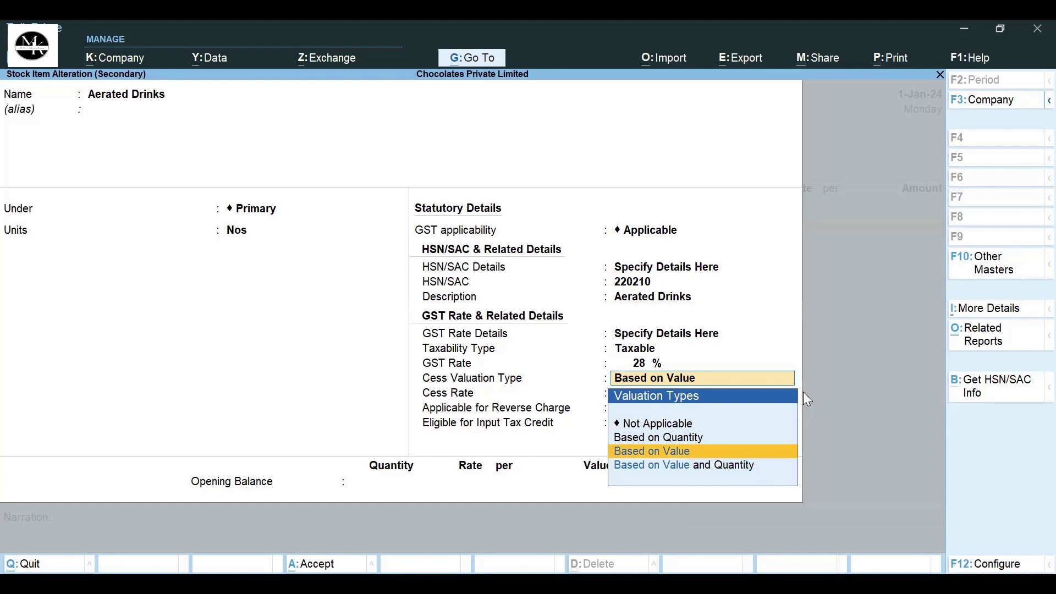
Step: Compare the available cess valuation types for Aerated Drinks with the compensation cess rate on the CBIC page in the browser
{"action": "key", "text": "Up"}
{"action": "key", "text": "Down"}
{"action": "key", "text": "Down"}
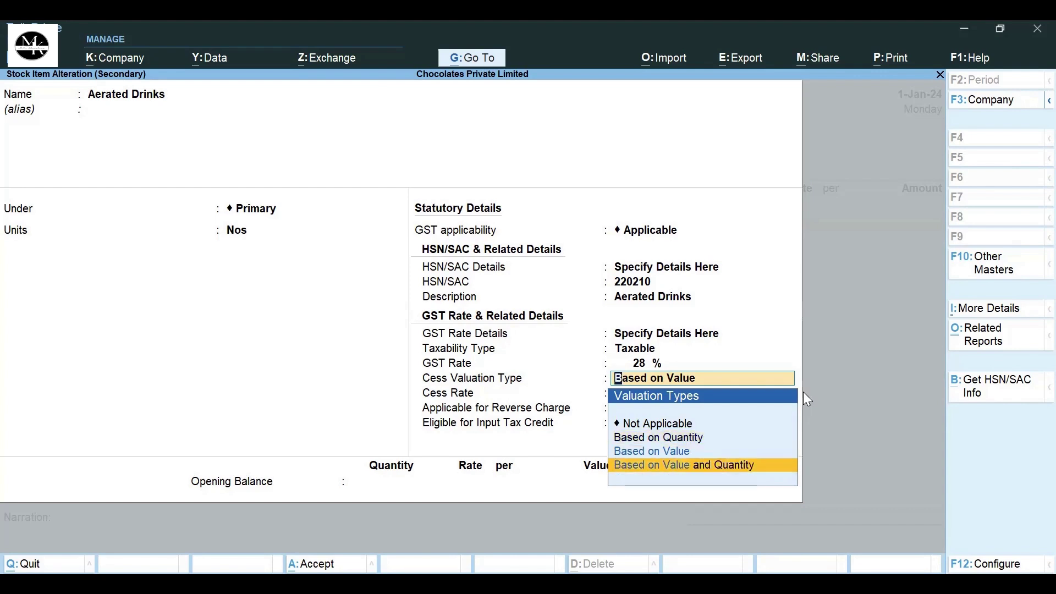
{"action": "key", "text": "Up"}
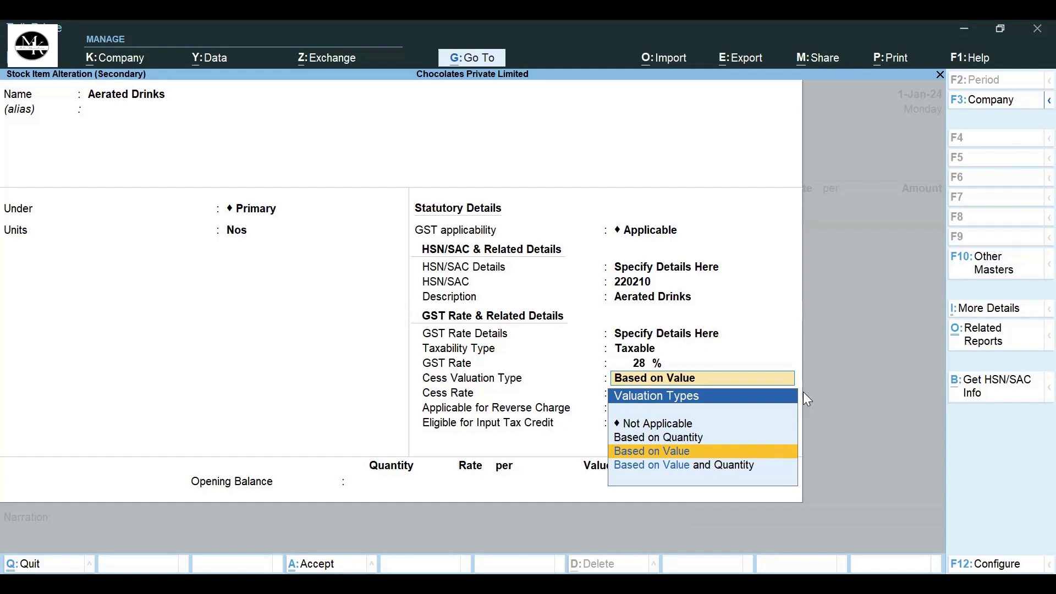
{"action": "key", "text": "Down"}
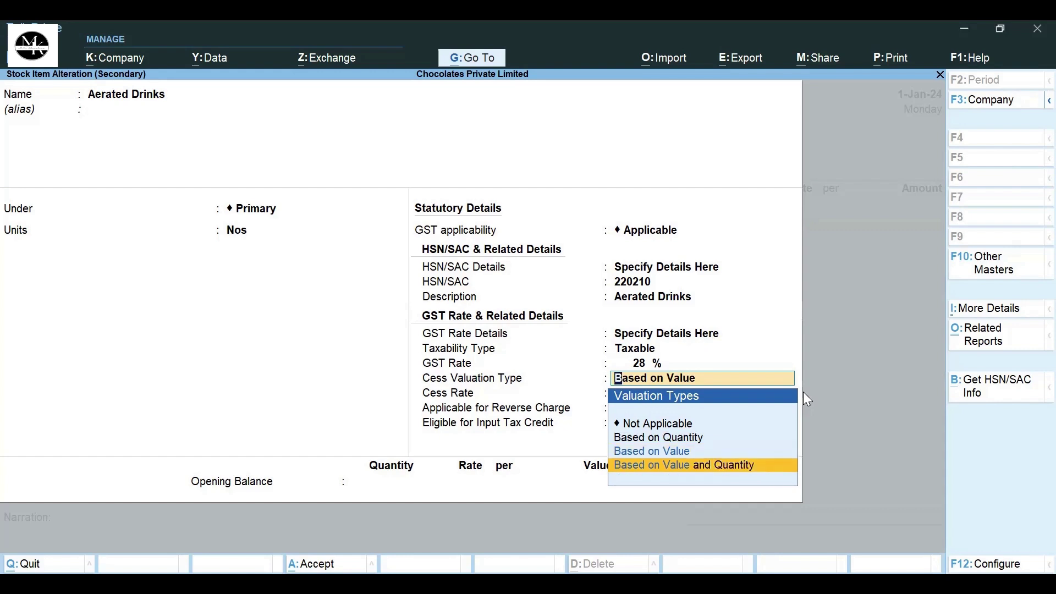
{"action": "key", "text": "Up"}
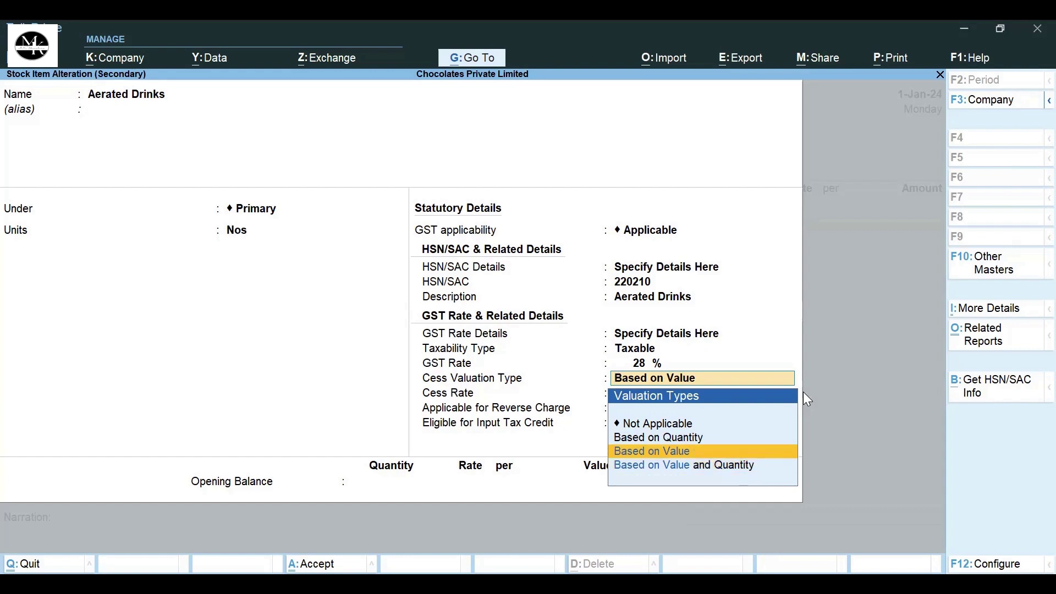
{"action": "key", "text": "alt"}
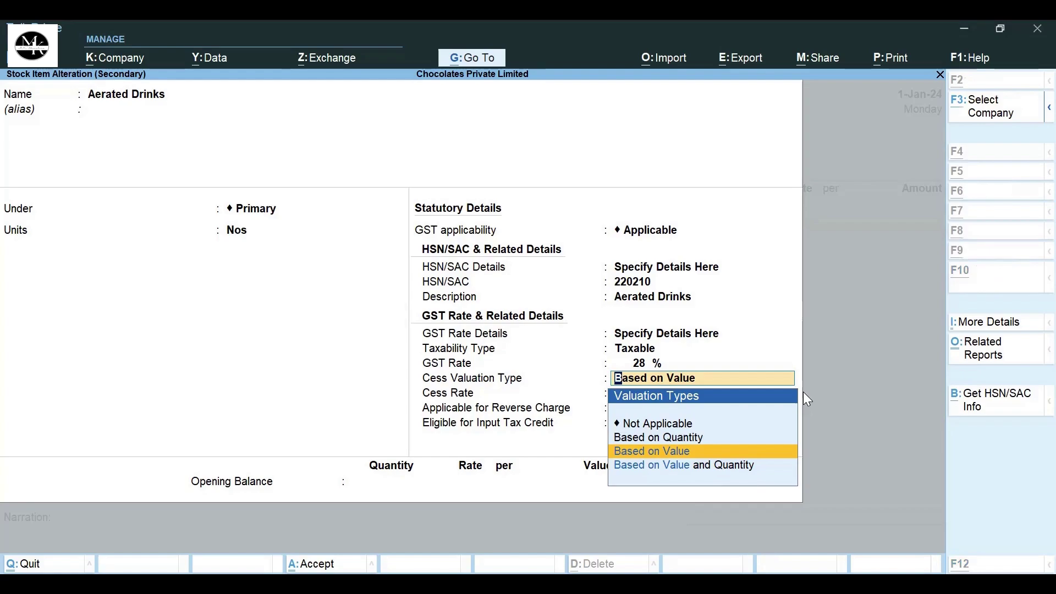
{"action": "key", "text": "alt+Tab"}
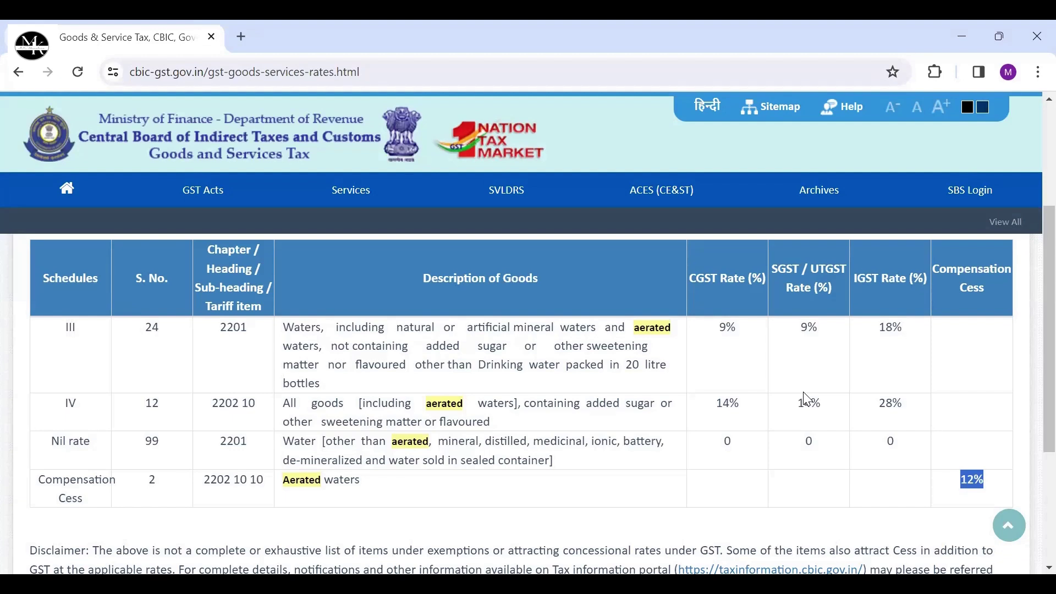
{"action": "key", "text": "alt+Tab"}
{"action": "key", "text": "Up"}
{"action": "key", "text": "Down"}
{"action": "key", "text": "Up"}
{"action": "key", "text": "Up"}
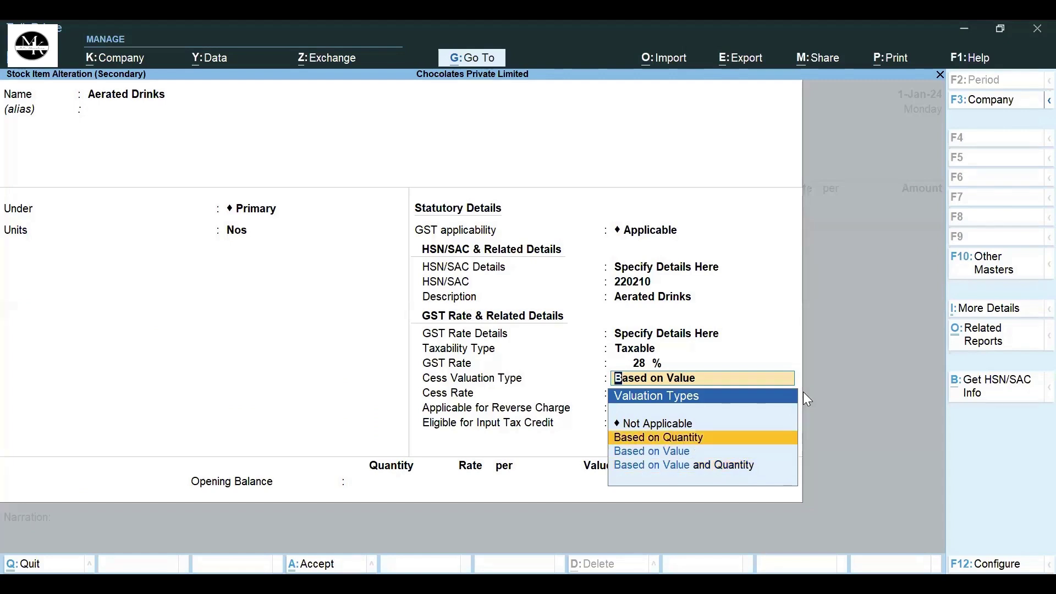
{"action": "key", "text": "Down"}
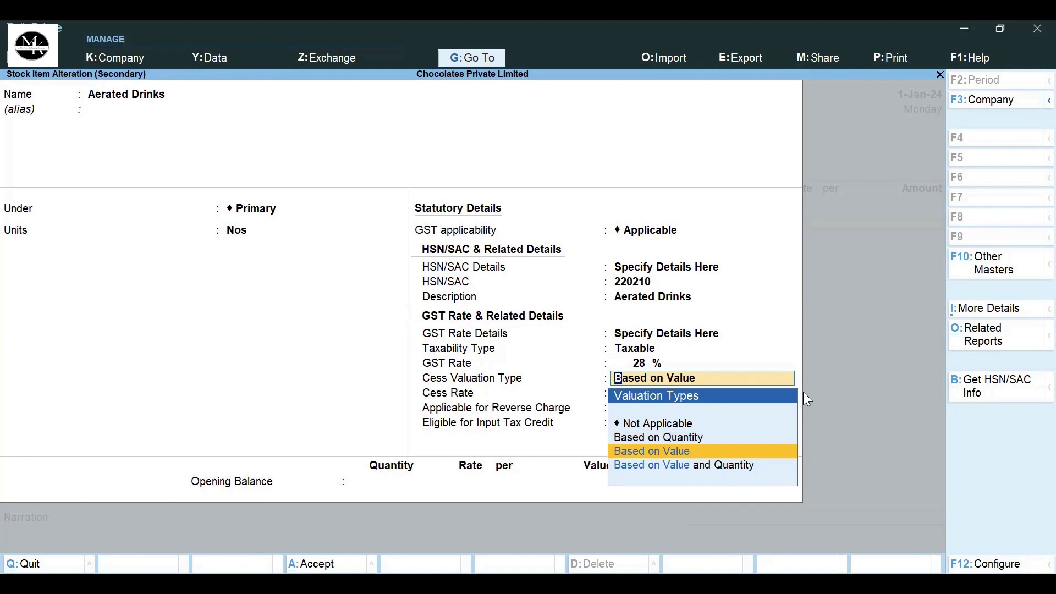
Step: Keep the cess valuation Based on Value at 12 %, confirm the remaining statutory details and accept the stock item
{"action": "key", "text": "Return"}
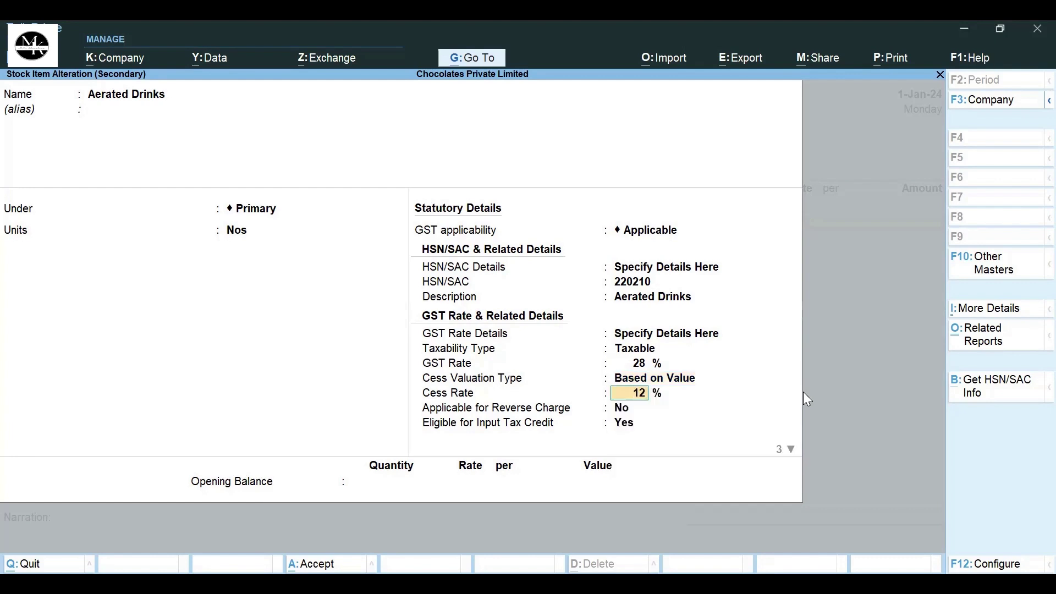
{"action": "key", "text": "Return"}
{"action": "key", "text": "Return"}
{"action": "key", "text": "Return"}
{"action": "key", "text": "Return"}
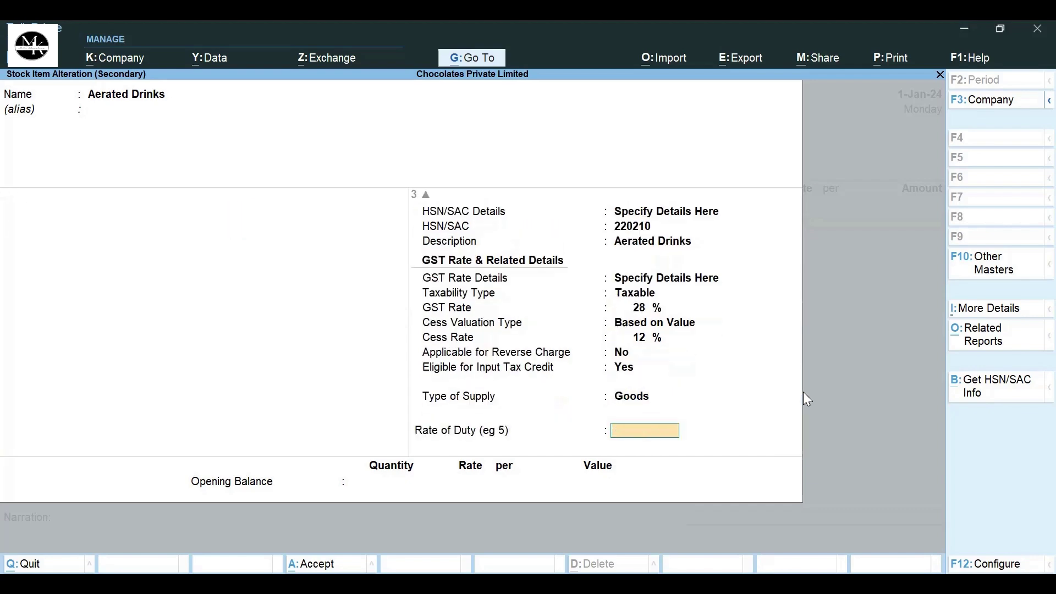
{"action": "key", "text": "Return"}
{"action": "key", "text": "Return"}
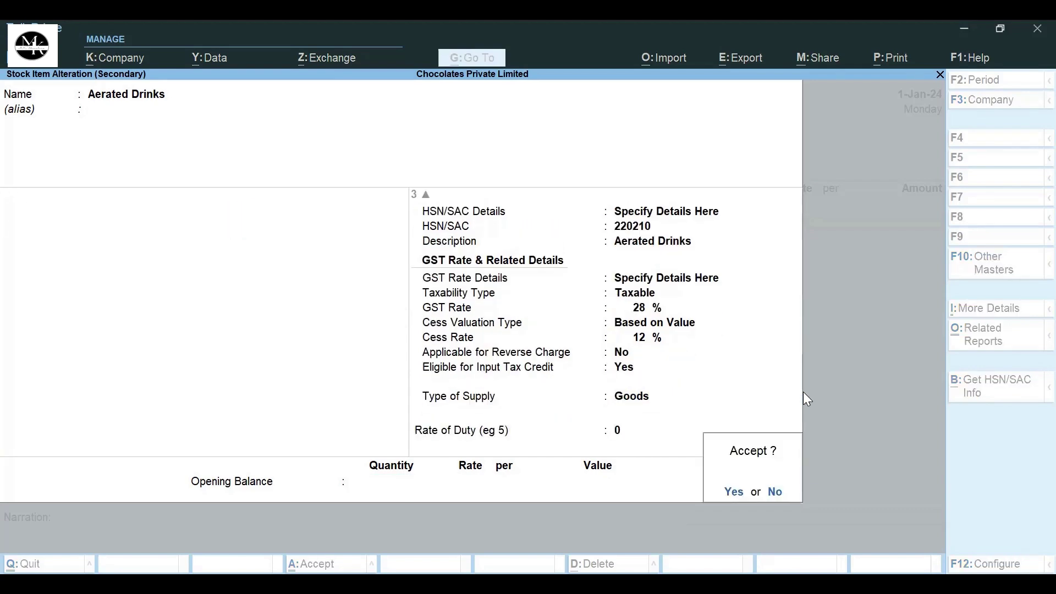
{"action": "key", "text": "Return"}
Step: Allocate 1,000 Nos of Aerated Drinks from Main Location at a rate of 100 and complete the item line
{"action": "key", "text": "Return"}
{"action": "key", "text": "Return"}
{"action": "key", "text": "Return"}
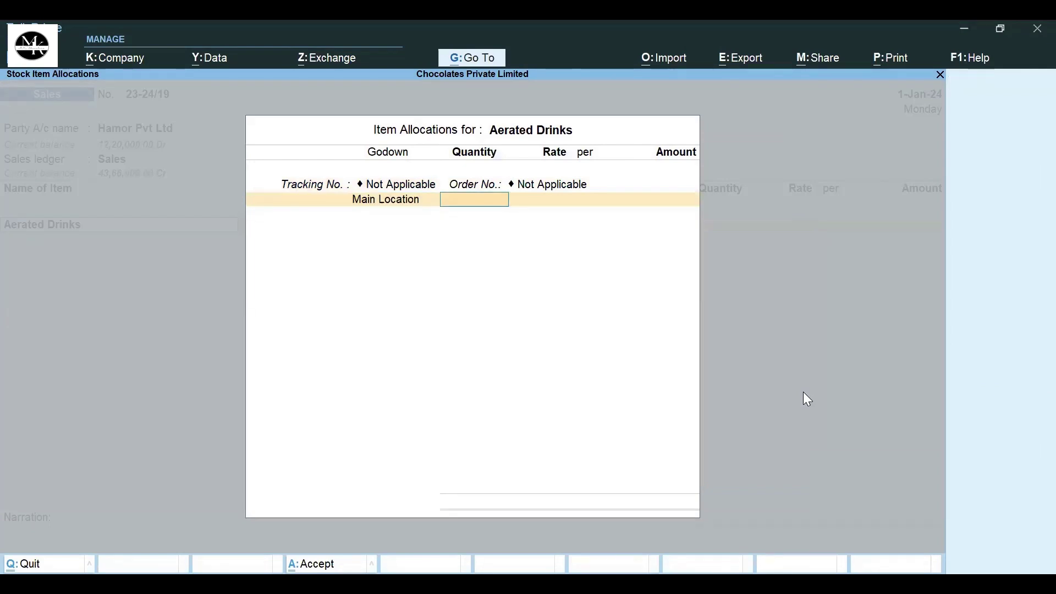
{"action": "type", "text": "1000"}
{"action": "key", "text": "Return"}
{"action": "type", "text": "100"}
{"action": "key", "text": "Return"}
{"action": "key", "text": "Return"}
{"action": "key", "text": "Return"}
{"action": "key", "text": "Return"}
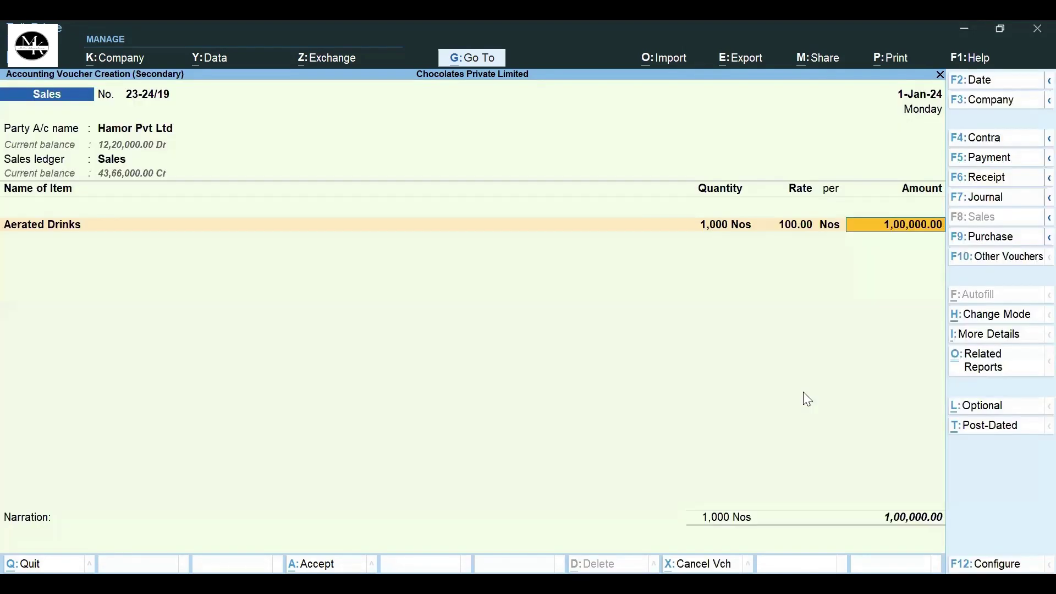
{"action": "key", "text": "Return"}
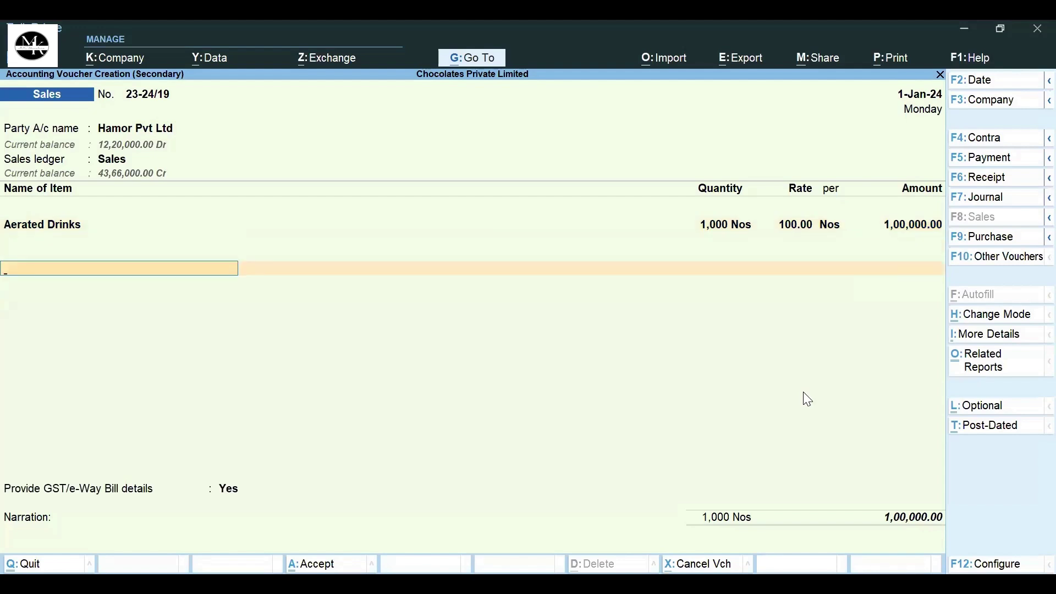
Step: Add the Output CGST and Output SGST ledgers below the Aerated Drinks line, accepting the calculated amount of 14,000.00 for each
{"action": "type", "text": "Out"}
{"action": "key", "text": "Return"}
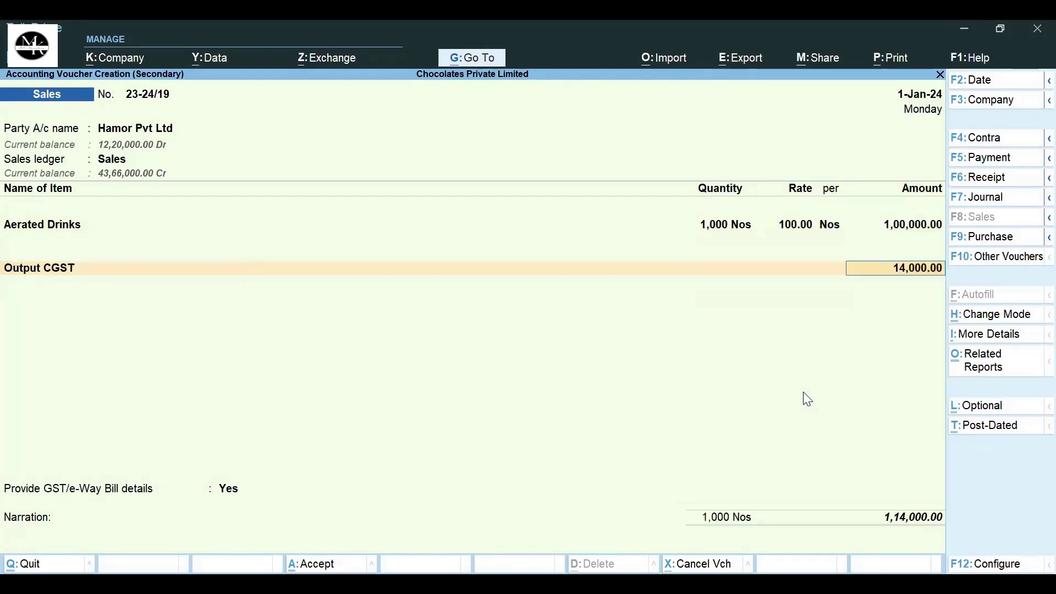
{"action": "key", "text": "Return"}
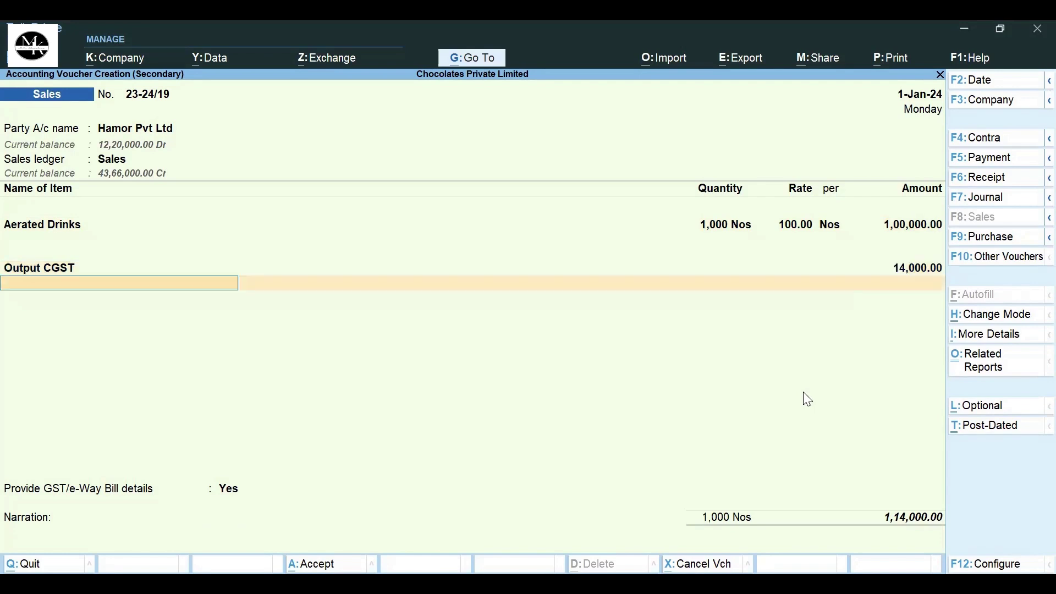
{"action": "type", "text": "Out"}
{"action": "key", "text": "Down"}
{"action": "key", "text": "Down"}
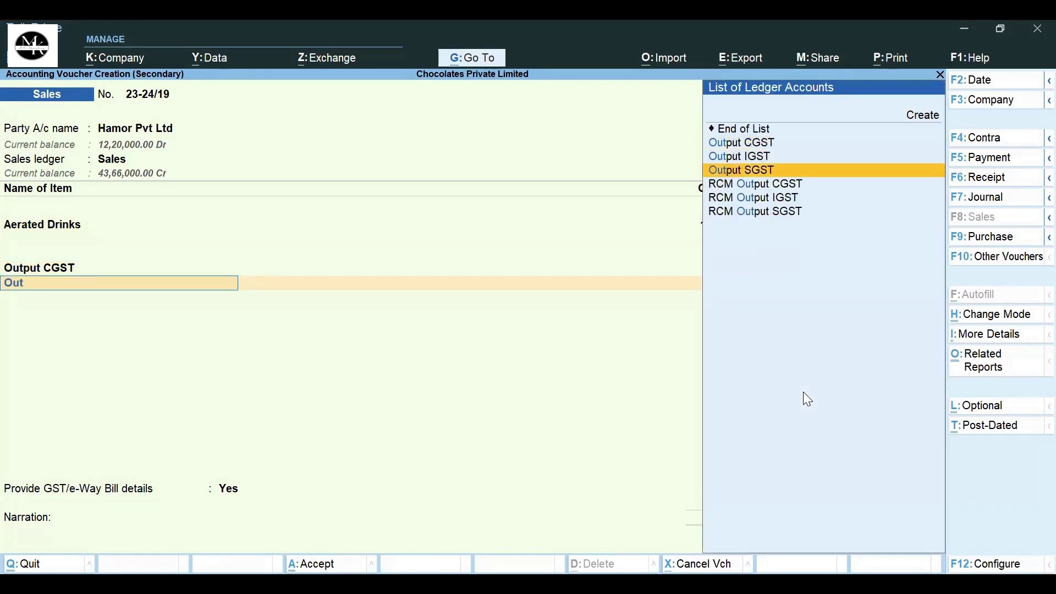
{"action": "key", "text": "Return"}
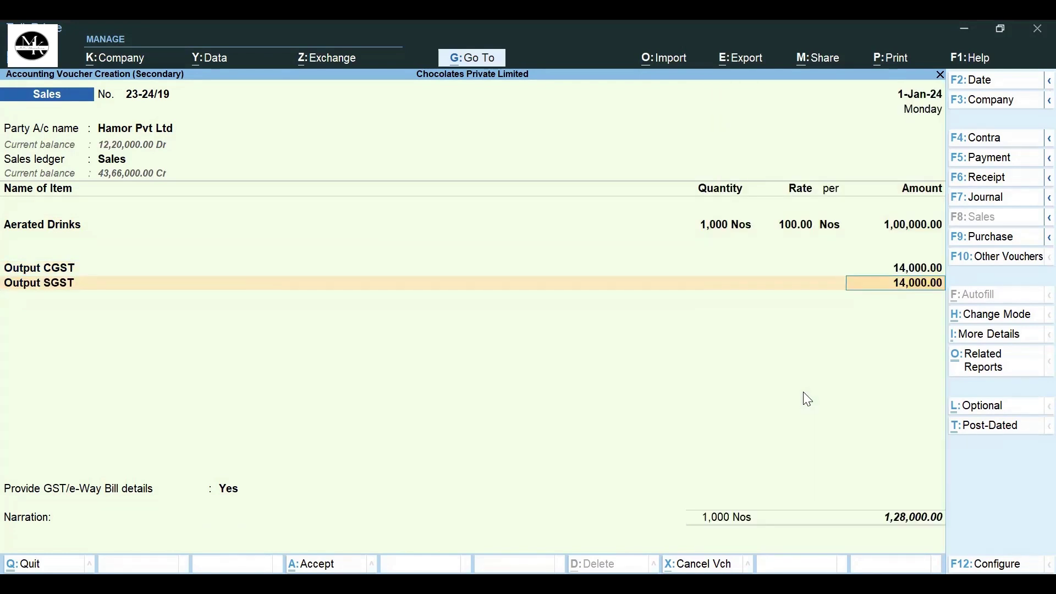
{"action": "key", "text": "Return"}
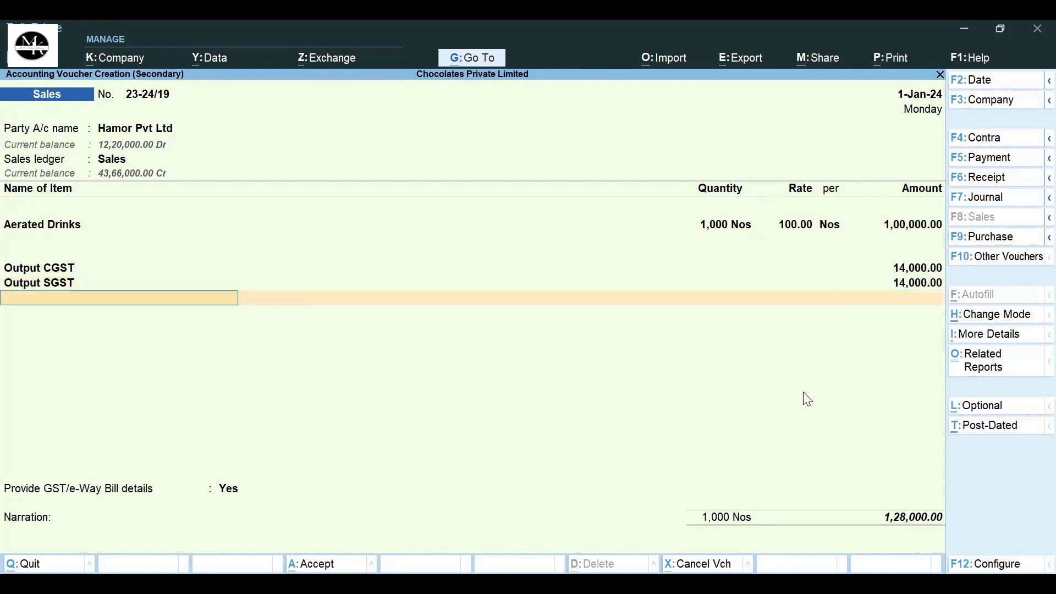
Step: Review the Output CGST ledger's group, duty type and tax type, and return to the empty ledger line below Output SGST
{"action": "left_click", "coordinate": [51, 266]}
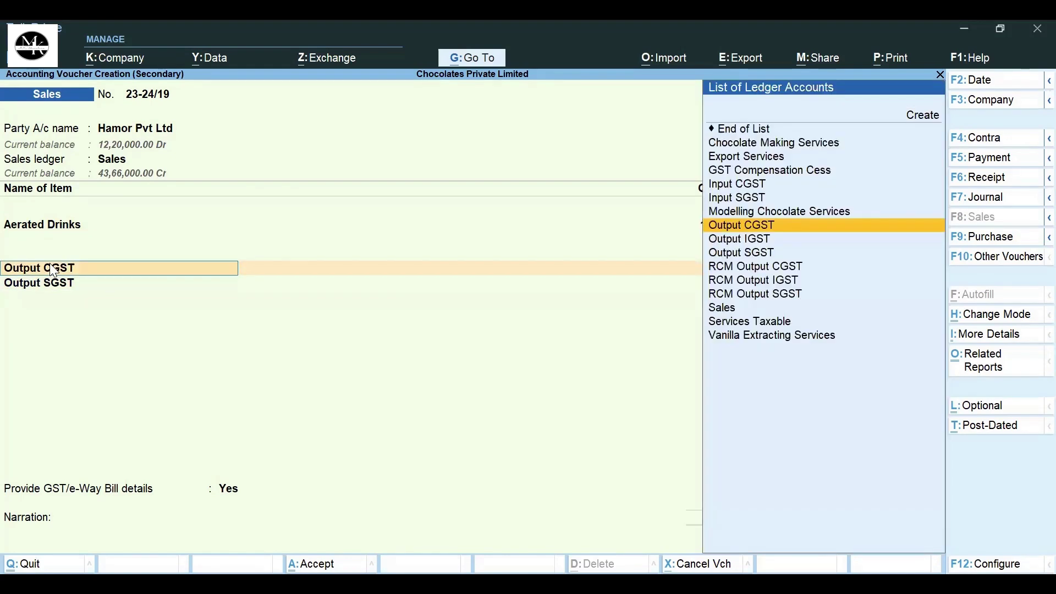
{"action": "key", "text": "ctrl+Return"}
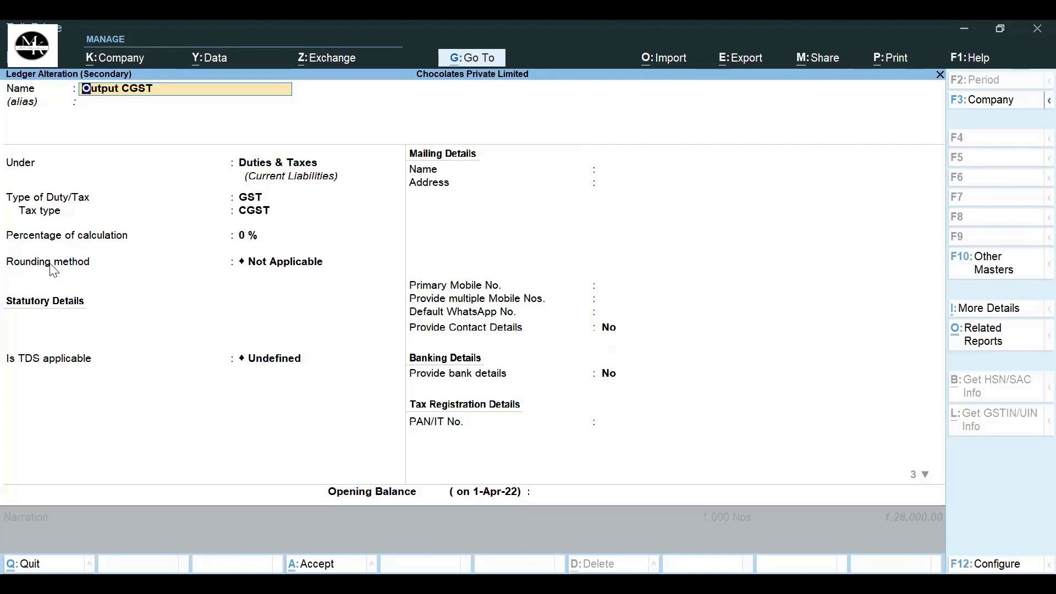
{"action": "key", "text": "Return"}
{"action": "key", "text": "Return"}
{"action": "key", "text": "Return"}
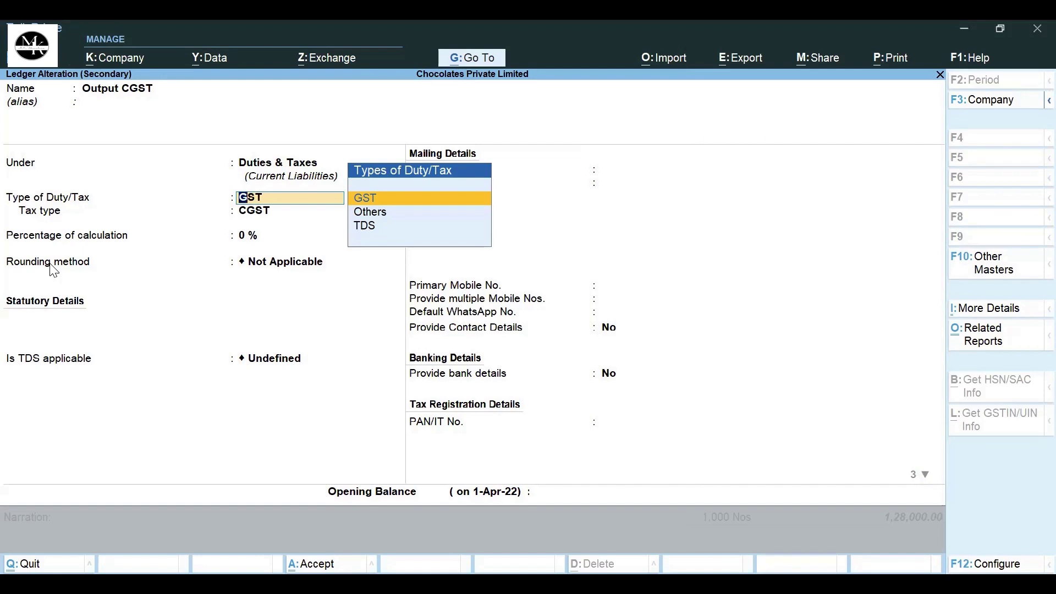
{"action": "key", "text": "Return"}
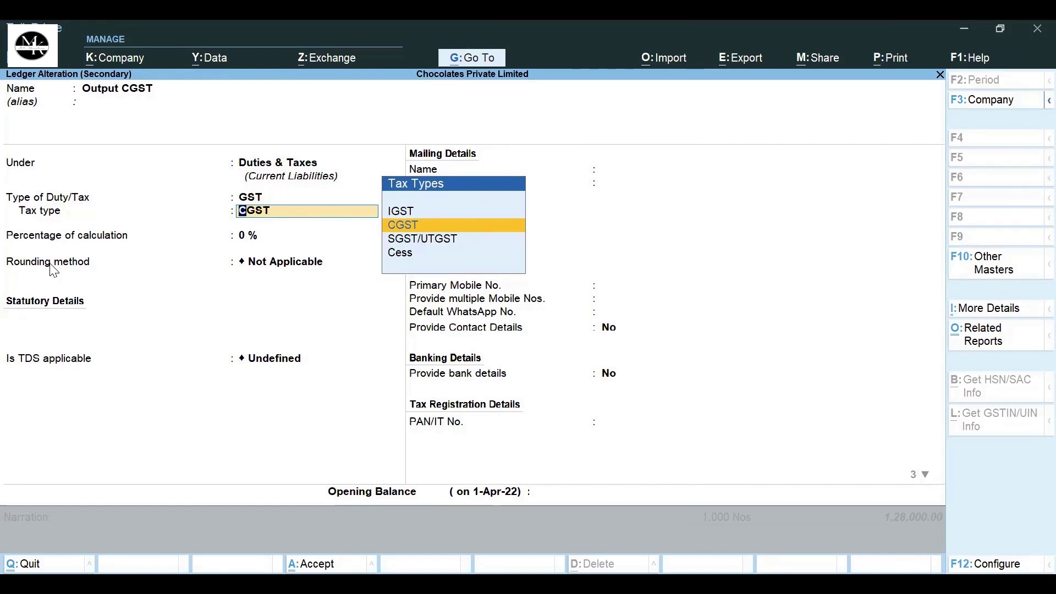
{"action": "key", "text": "ctrl+a"}
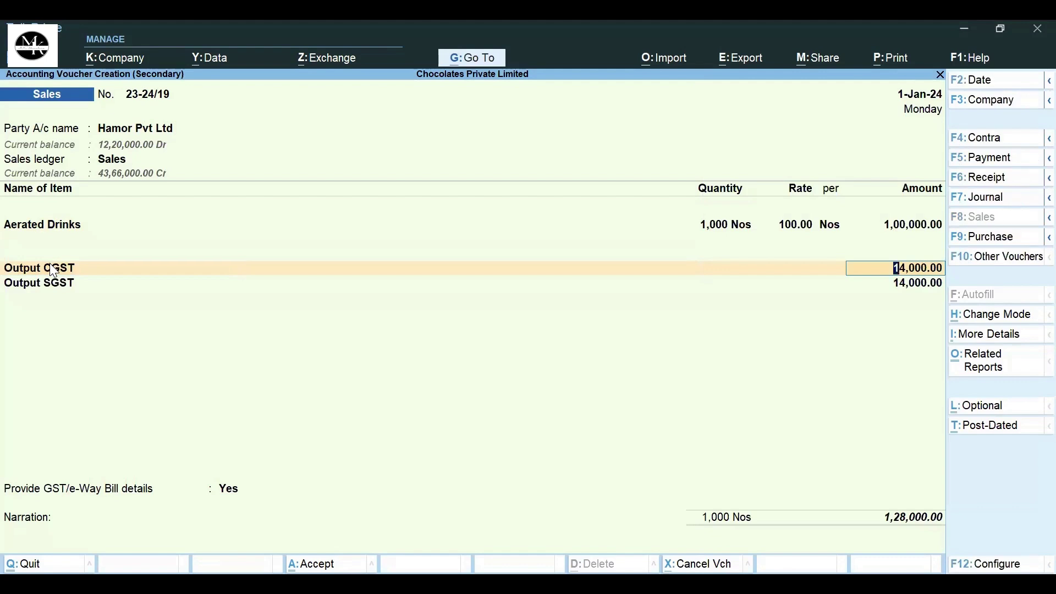
{"action": "key", "text": "Return"}
{"action": "key", "text": "Return"}
{"action": "key", "text": "Return"}
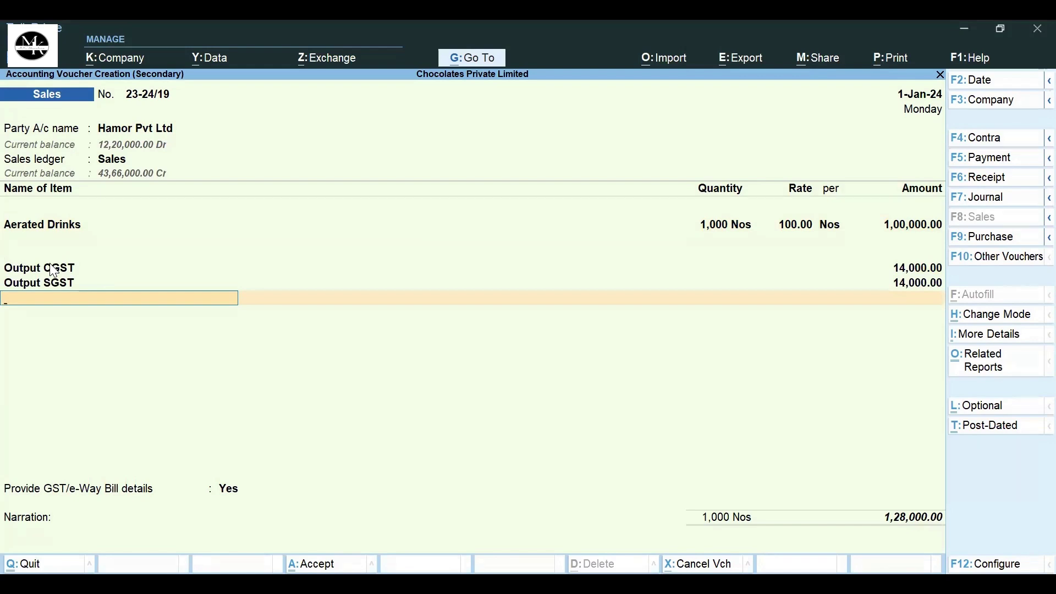
Step: Add the GST Compensation Cess ledger below Output SGST and open its ledger master for alteration
{"action": "type", "text": "Com"}
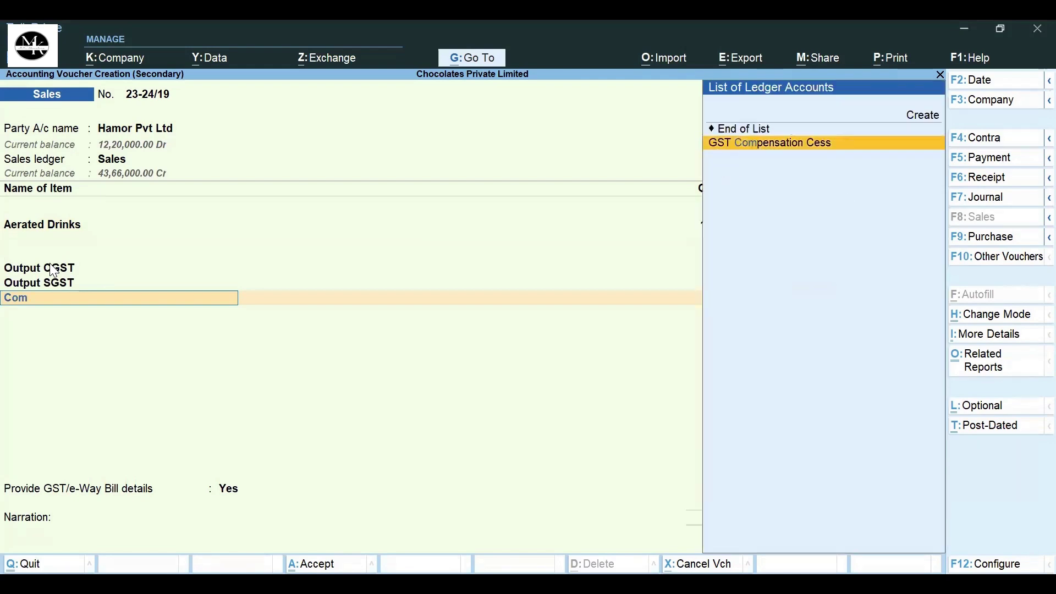
{"action": "key", "text": "Return"}
{"action": "key", "text": "BackSpace"}
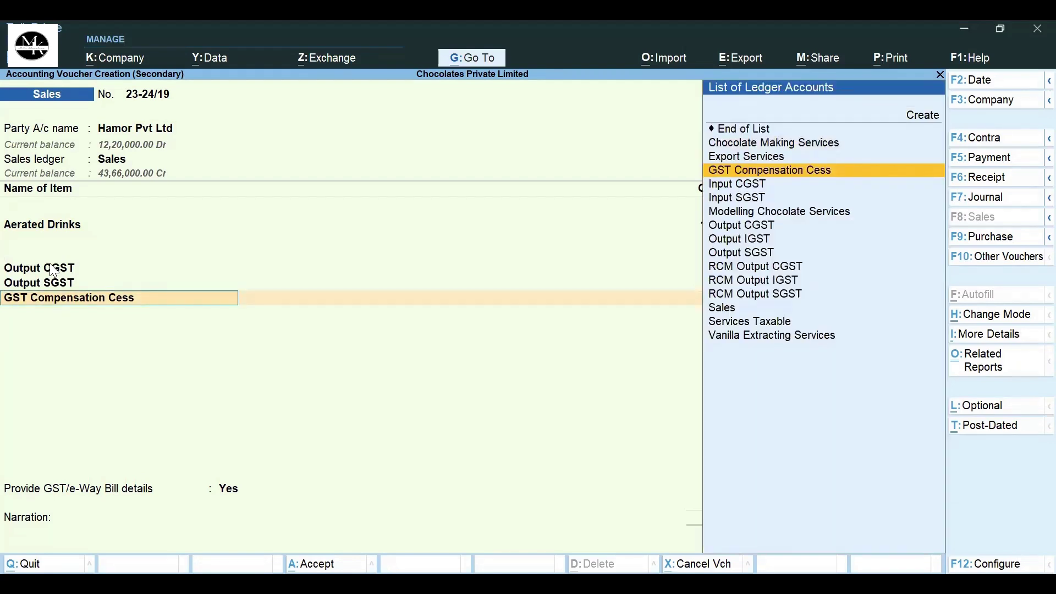
{"action": "key", "text": "ctrl"}
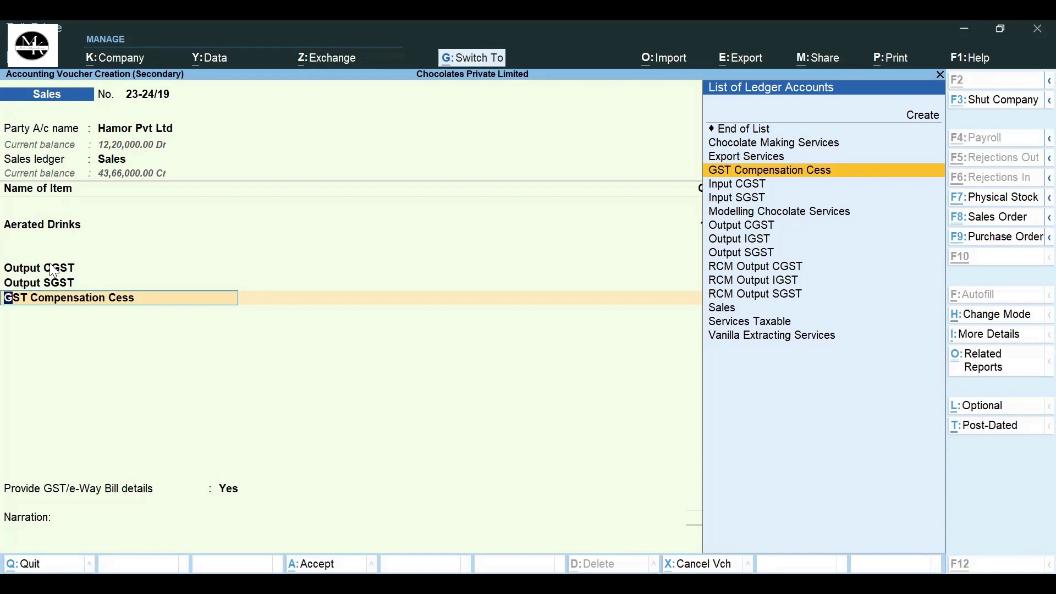
{"action": "key", "text": "ctrl+Return"}
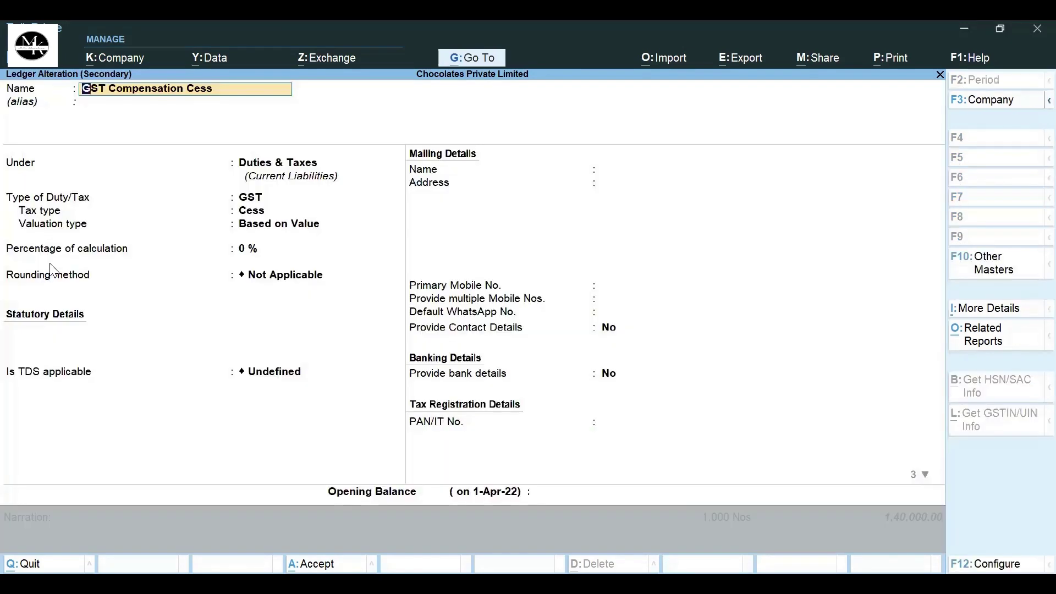
Step: Examine the GST Compensation Cess ledger's group, duty type, tax type and the available valuation types
{"action": "key", "text": "Return"}
{"action": "key", "text": "Return"}
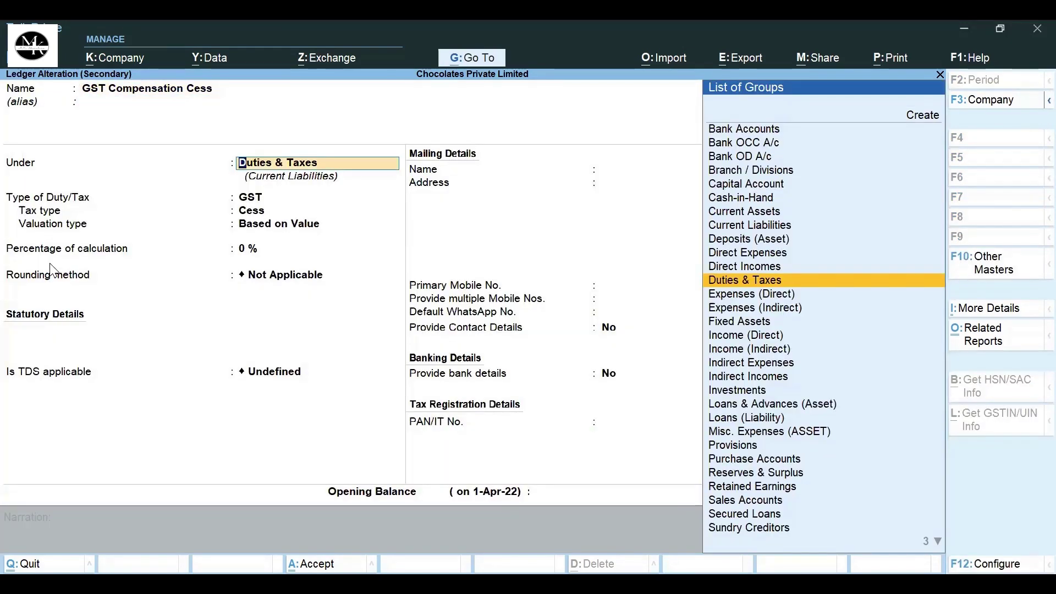
{"action": "key", "text": "Return"}
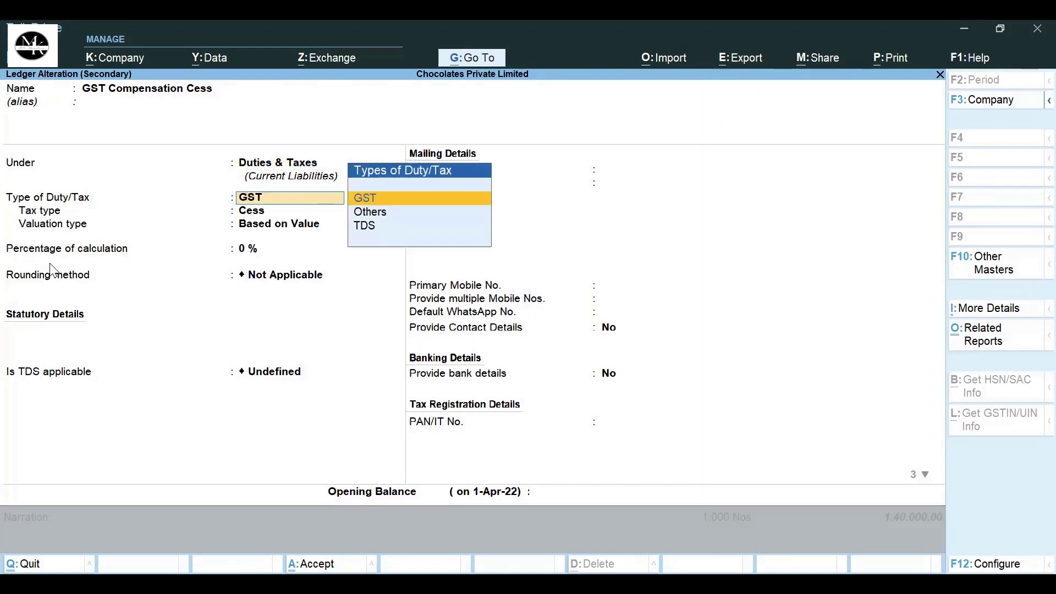
{"action": "key", "text": "Return"}
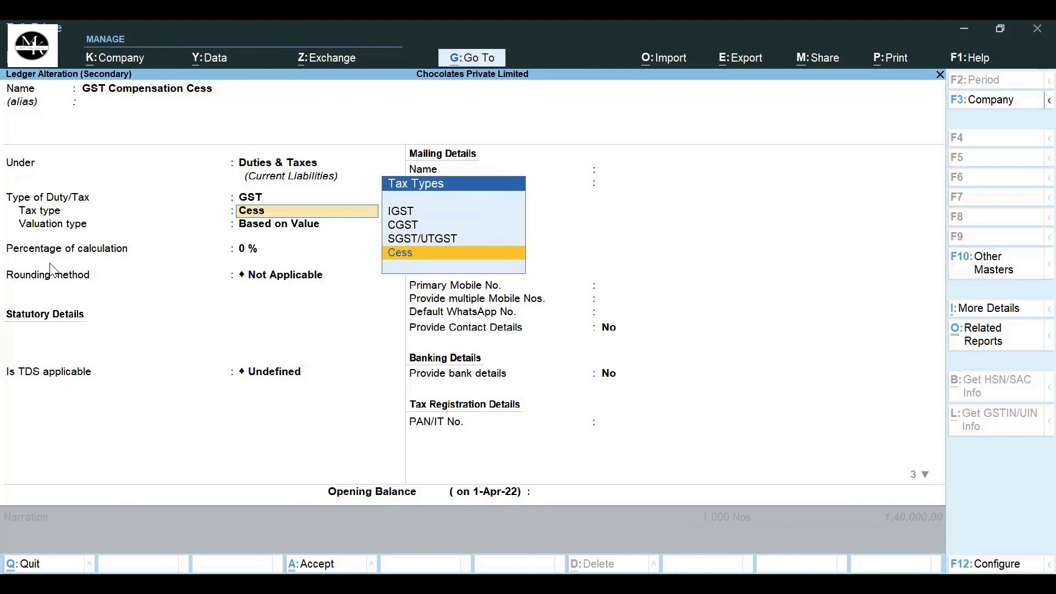
{"action": "key", "text": "Return"}
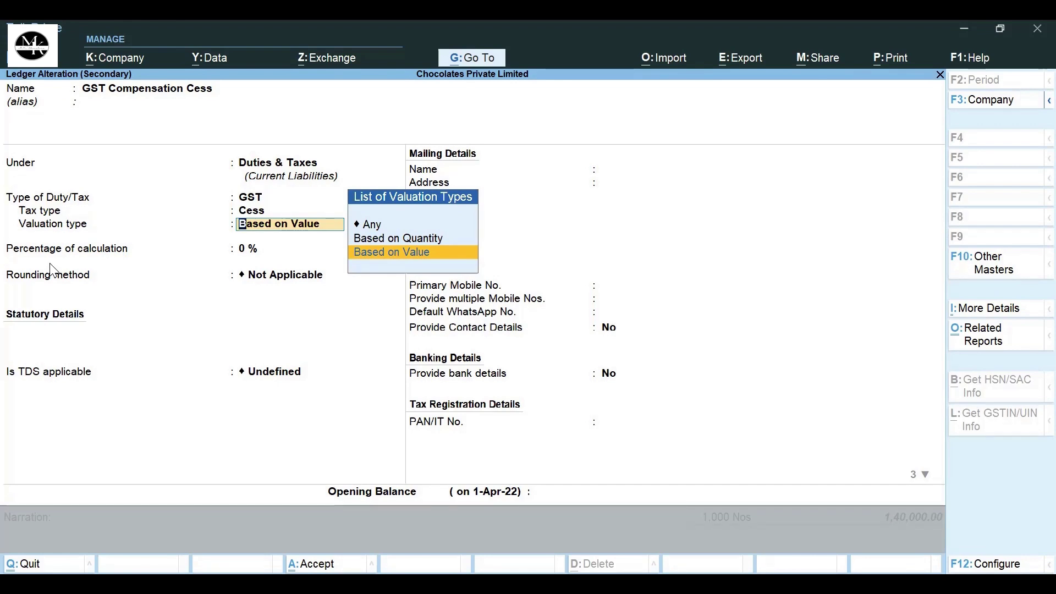
{"action": "key", "text": "Up"}
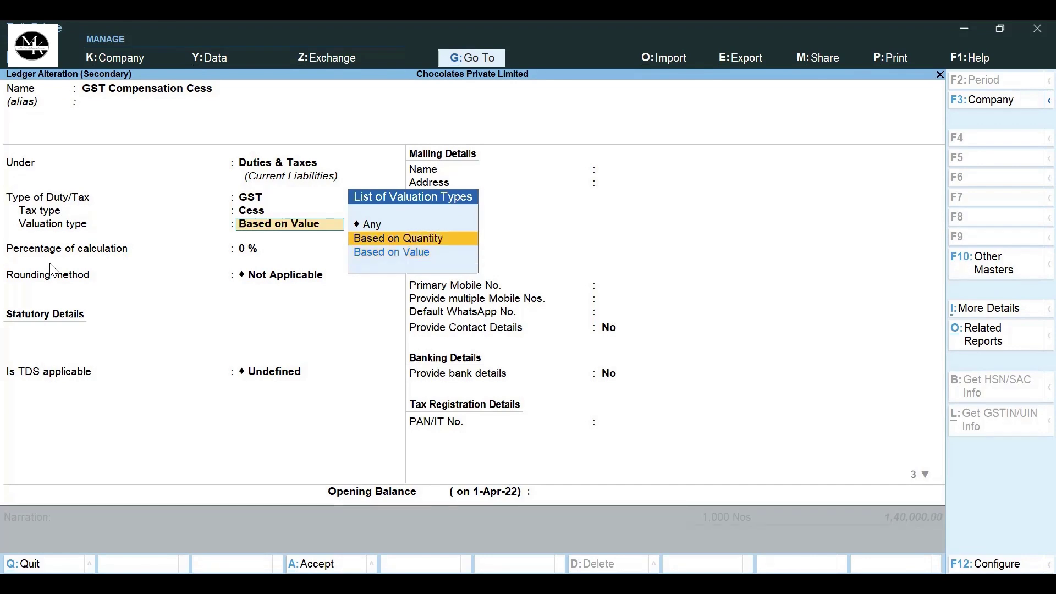
{"action": "key", "text": "Down"}
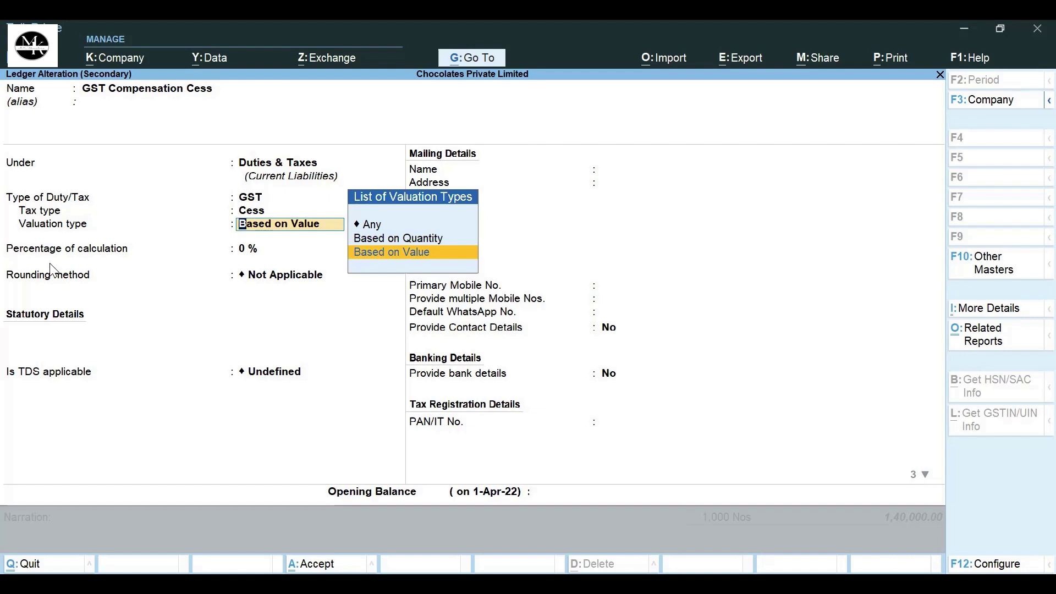
Step: Keep the cess ledger's valuation type Based on Value and calculation percentage 0 %, pass the remaining fields and accept the ledger
{"action": "key", "text": "Return"}
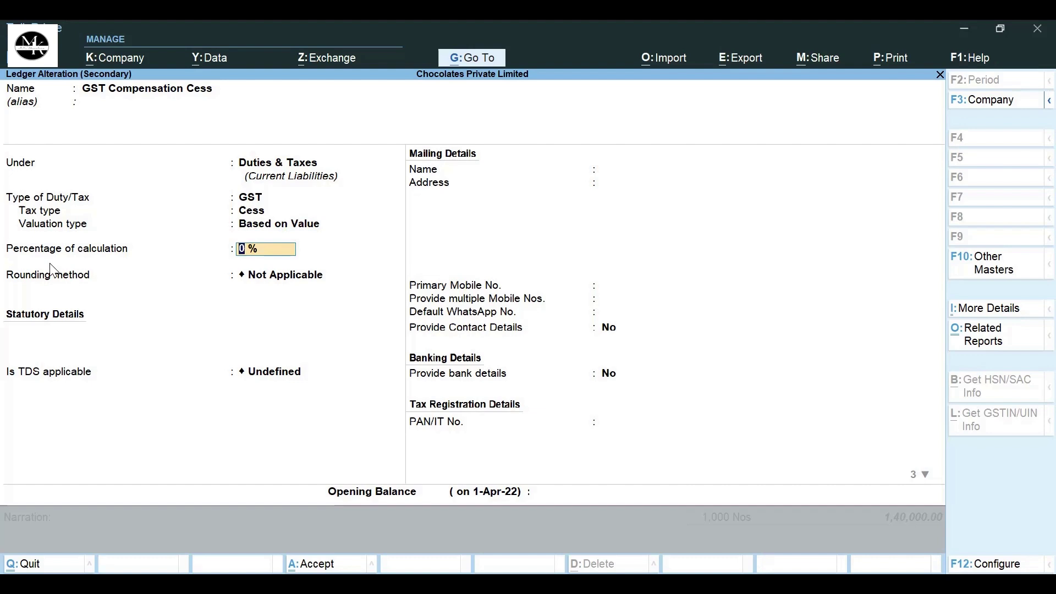
{"action": "key", "text": "Return"}
{"action": "key", "text": "Return"}
{"action": "key", "text": "Return"}
{"action": "key", "text": "ctrl"}
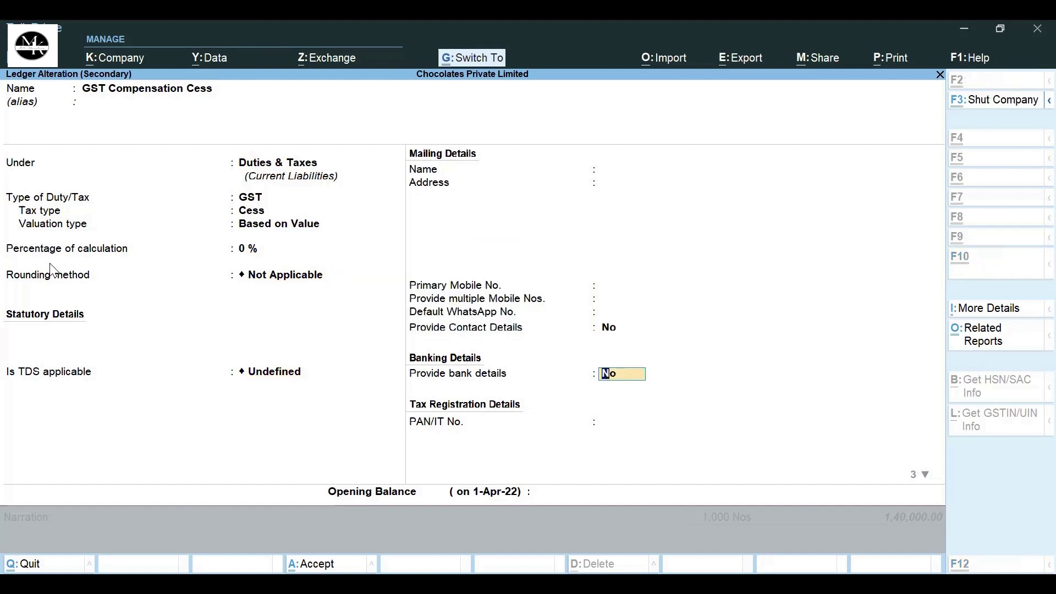
{"action": "key", "text": "ctrl+a"}
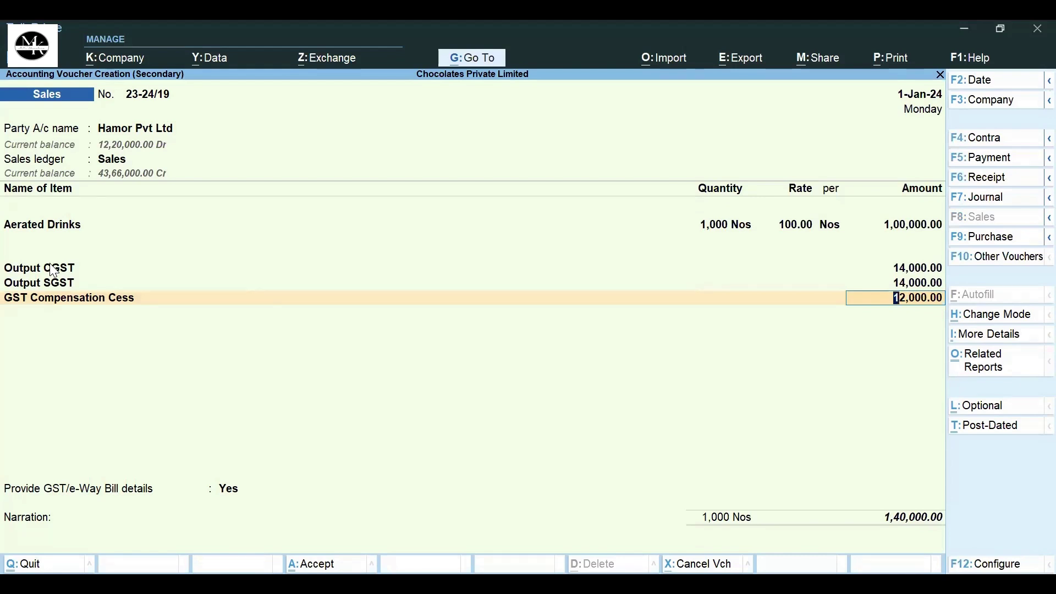
Step: Check the detailed GST Tax Analysis for the CGST, SGST and cess breakup of Aerated Drinks, and return to the voucher
{"action": "key", "text": "ctrl+o"}
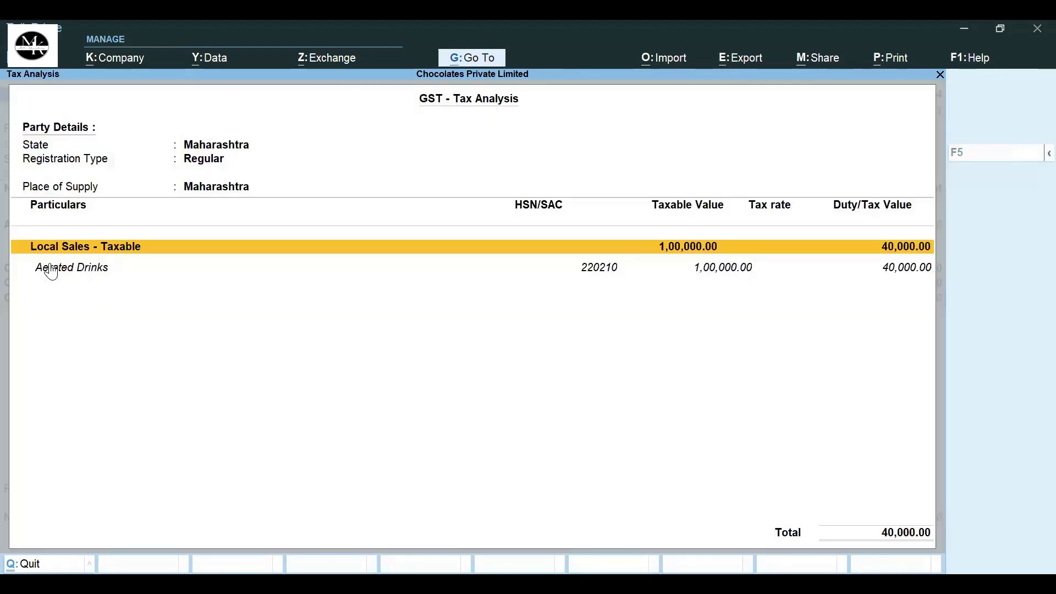
{"action": "key", "text": "F5"}
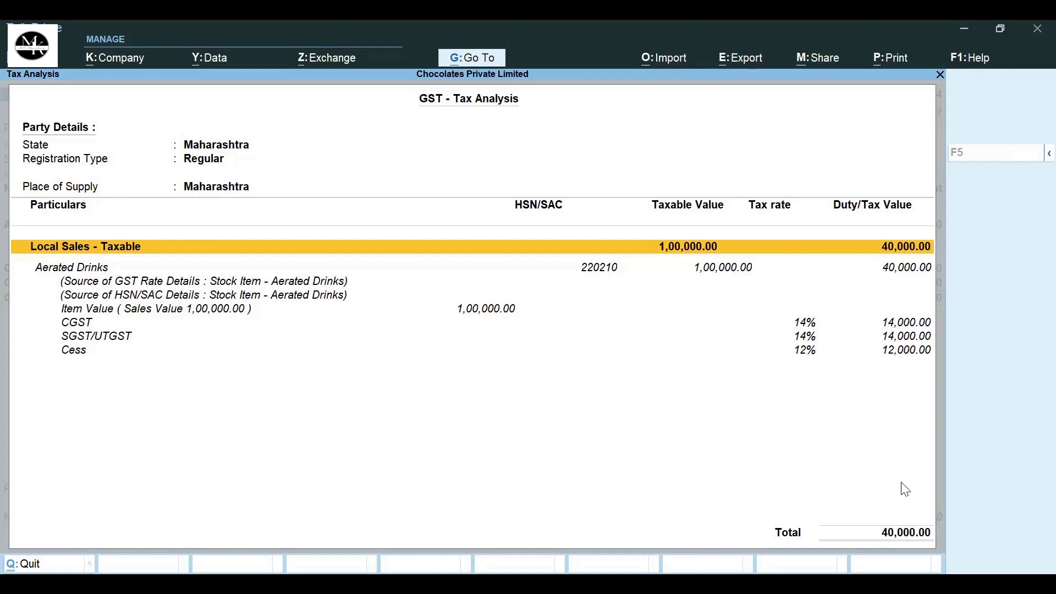
{"action": "key", "text": "Escape"}
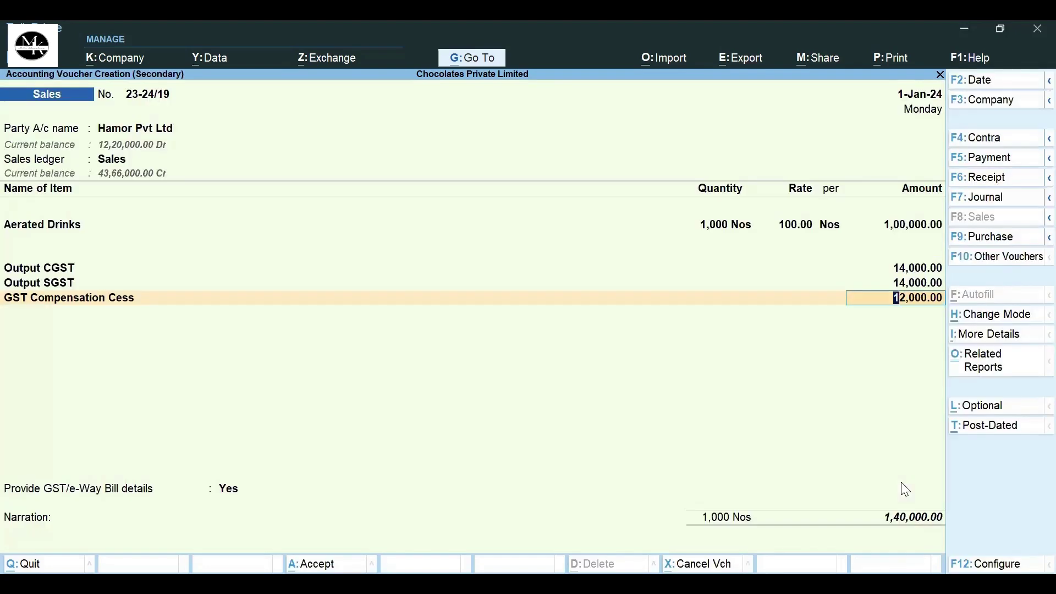
Step: Accept the cess amount of 12,000.00, end the ledger entries and set Provide GST/e-Way Bill details to No
{"action": "key", "text": "Return"}
{"action": "key", "text": "Return"}
{"action": "key", "text": "Up"}
{"action": "key", "text": "Return"}
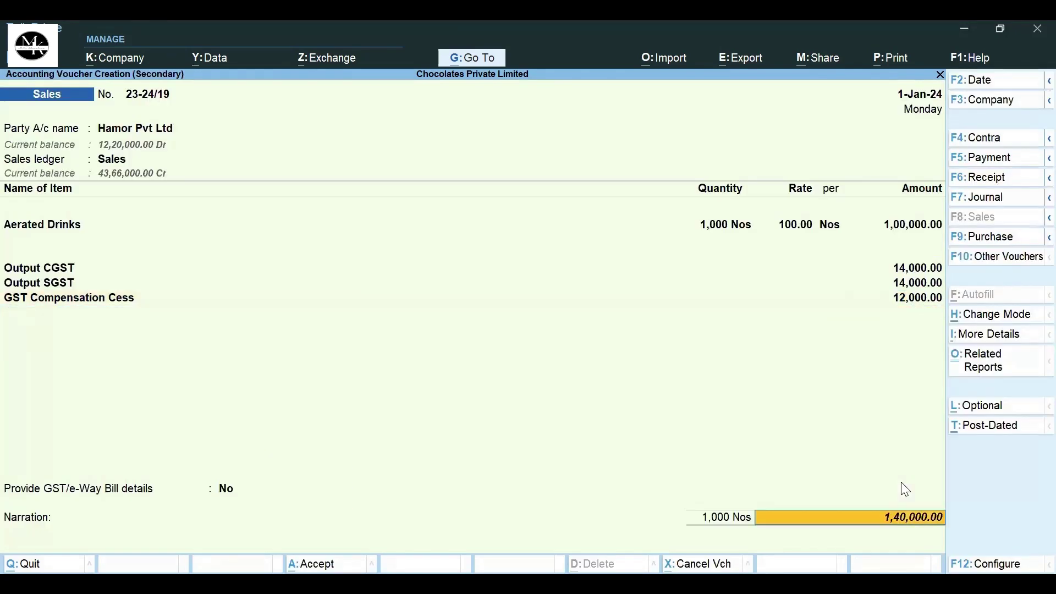
Step: Allocate 1,40,000.00 Dr for Hamor Pvt Ltd as a New Ref under the voucher number and proceed to the narration
{"action": "key", "text": "Return"}
{"action": "key", "text": "Return"}
{"action": "key", "text": "Return"}
{"action": "key", "text": "Return"}
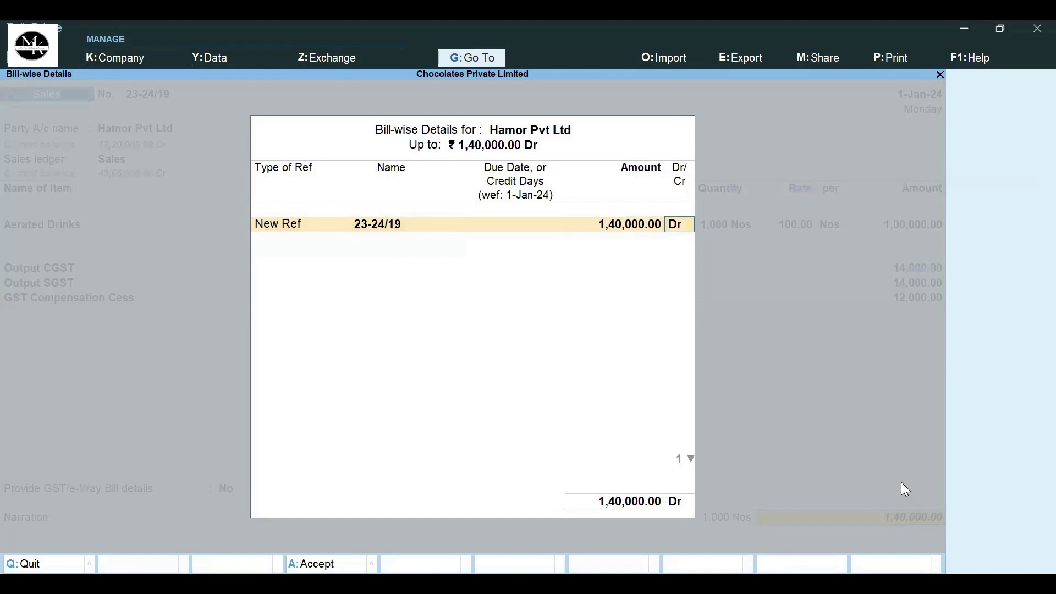
{"action": "key", "text": "Return"}
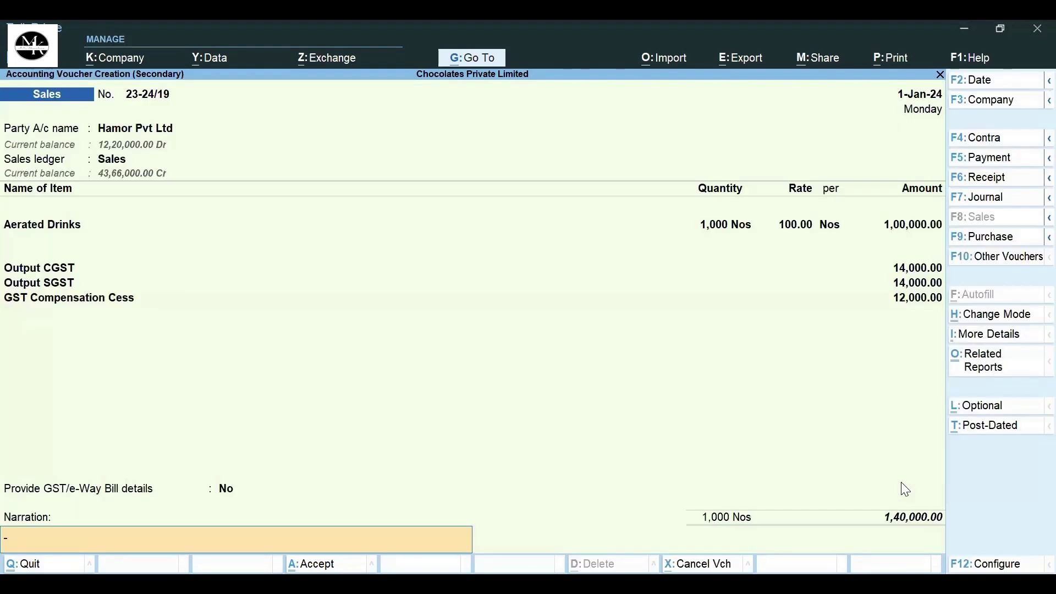